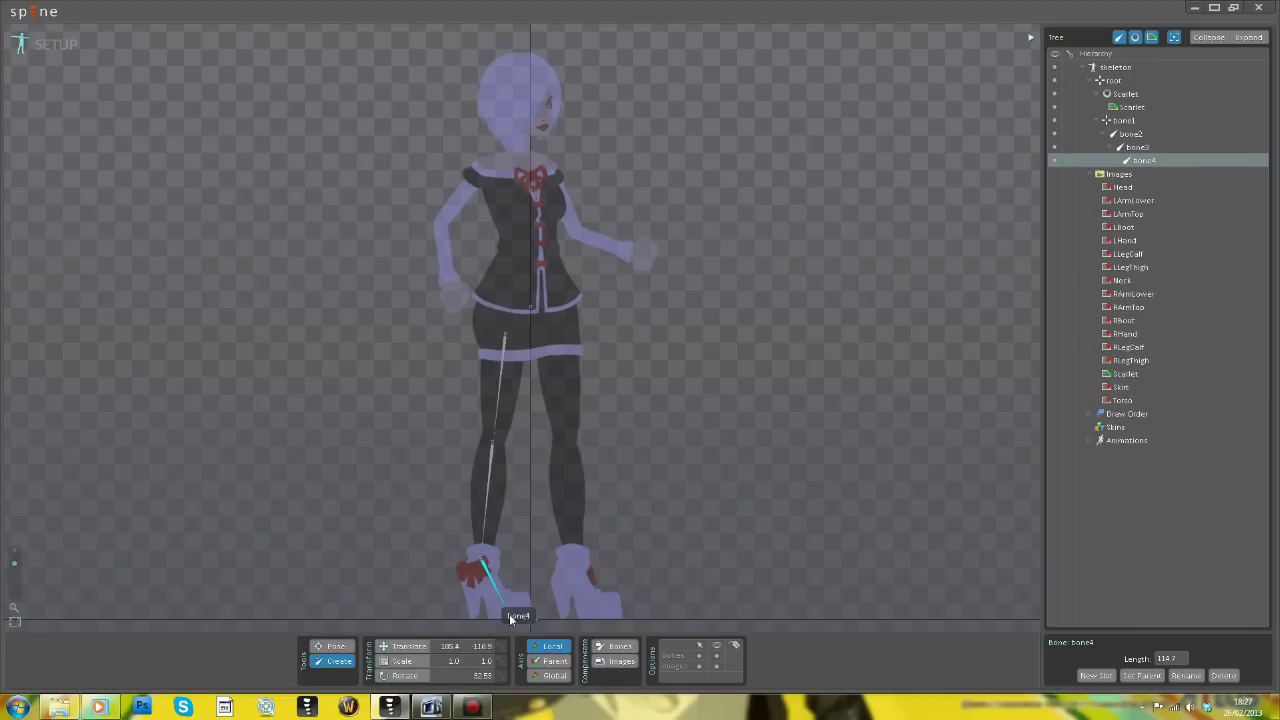
Create a chain of three bones down the character's left thigh, calf and foot as children of bone1
left_click(1124, 121)
left_click_drag(556, 340, 594, 622)
Rename the three right-leg bones RThigh, RCalf and RFoot
double_click(1130, 133)
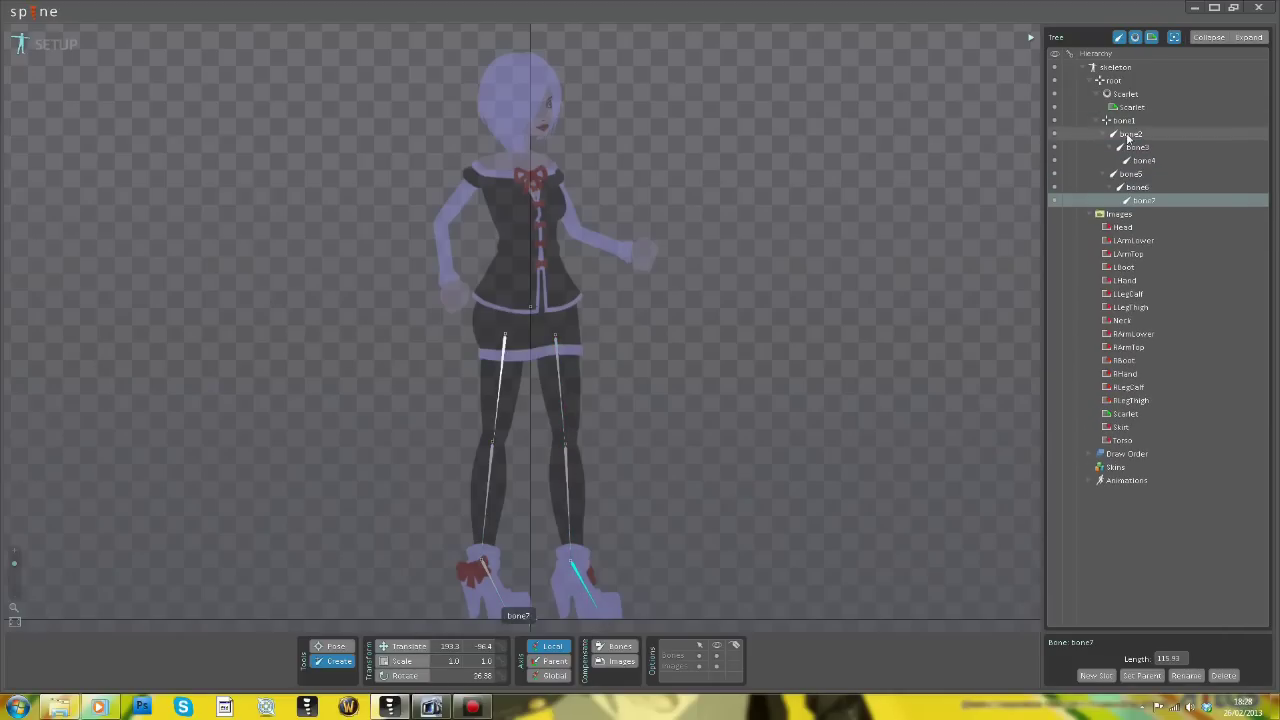
key("Return")
double_click(1136, 147)
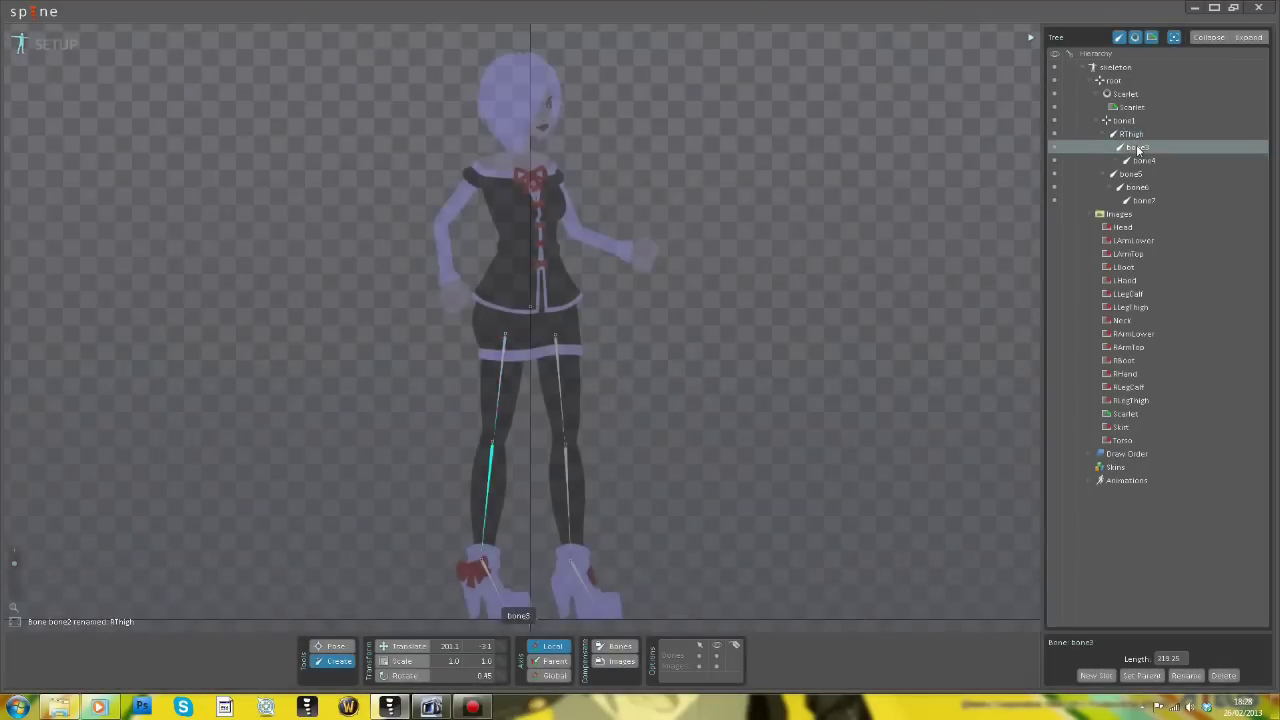
type("RCalf")
key("Return")
double_click(1130, 161)
type("RFoot")
key("Return")
Rename the three left-leg bones LThigh, LCalf and LFoot
double_click(1120, 175)
type("LThigh")
key("Return")
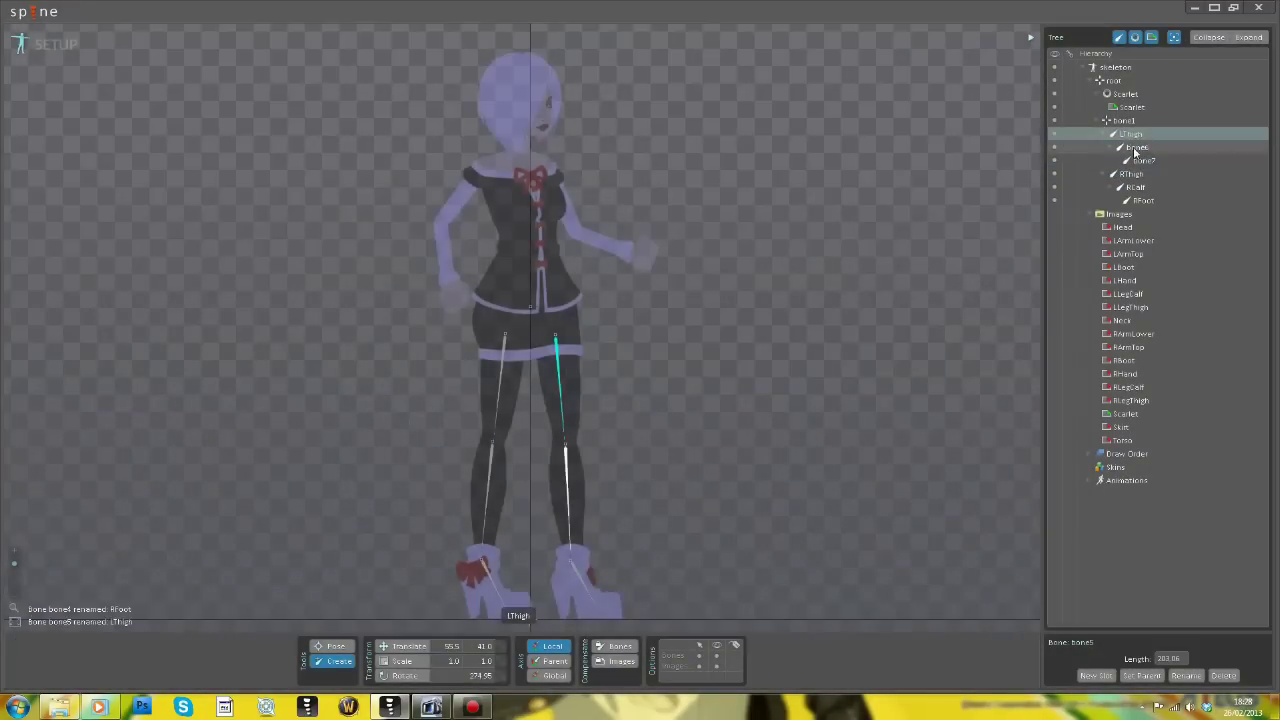
double_click(1110, 147)
type("LCalf")
key("Return")
double_click(1130, 160)
type("LFoot")
key("Return")
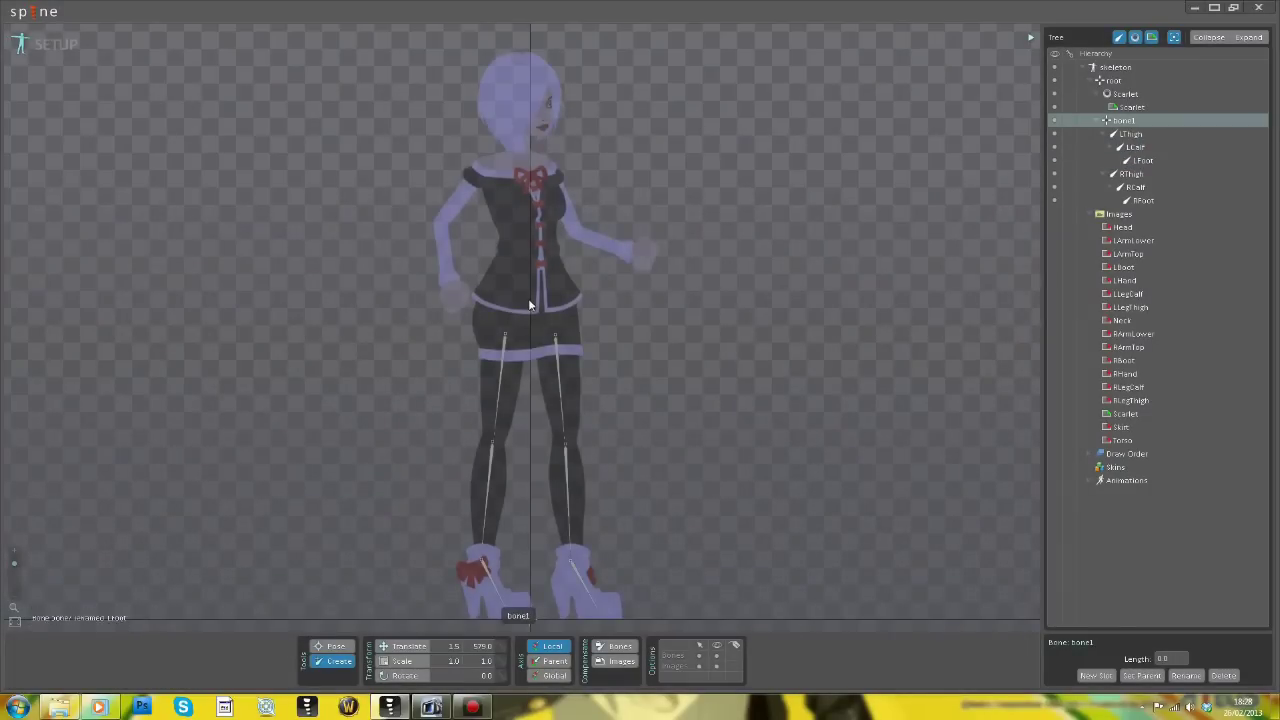
Create a chain of three bones for the torso, neck and head under bone1, replacing the first torso bone drawn
left_click_drag(539, 269, 521, 151)
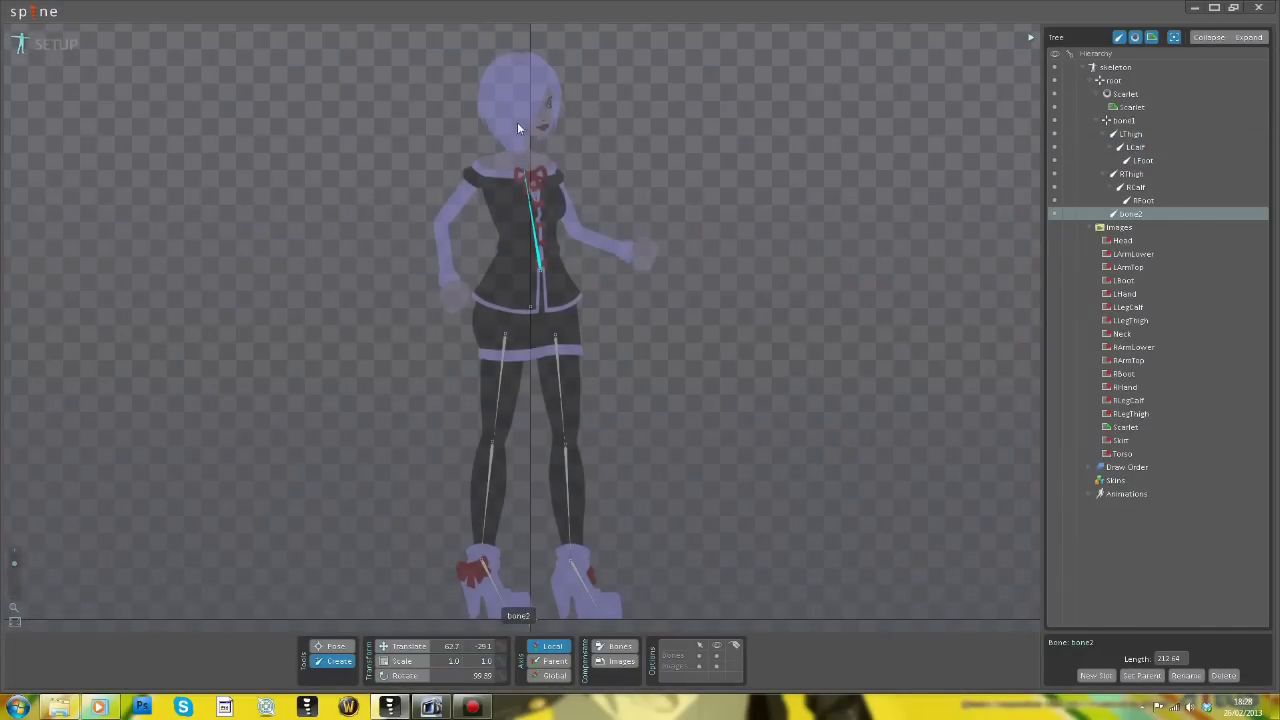
key("Delete")
left_click(1124, 121)
mouse_move(540, 286)
left_mouse_down()
mouse_move(518, 130)
mouse_move(527, 74)
left_mouse_up()
Create three-bone chains along the right arm and the left arm as children of the torso bone
left_click(1130, 214)
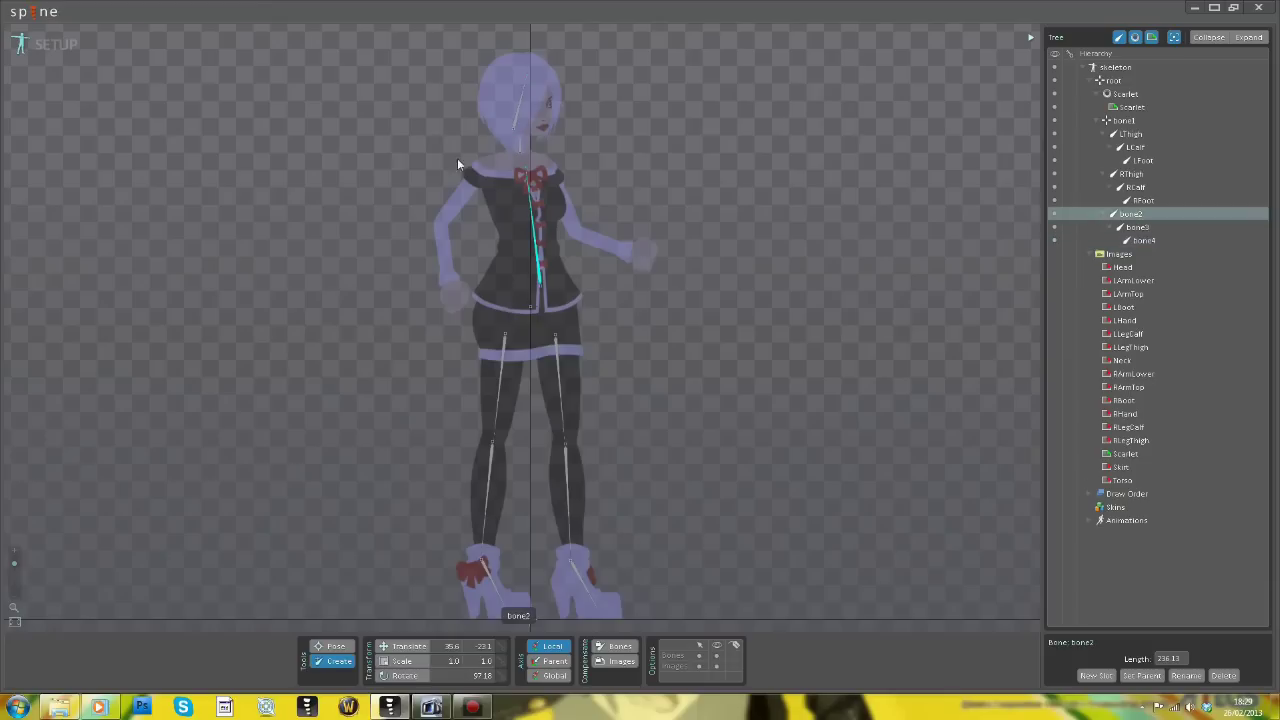
mouse_move(482, 161)
left_mouse_down()
mouse_move(440, 222)
mouse_move(456, 297)
left_mouse_up()
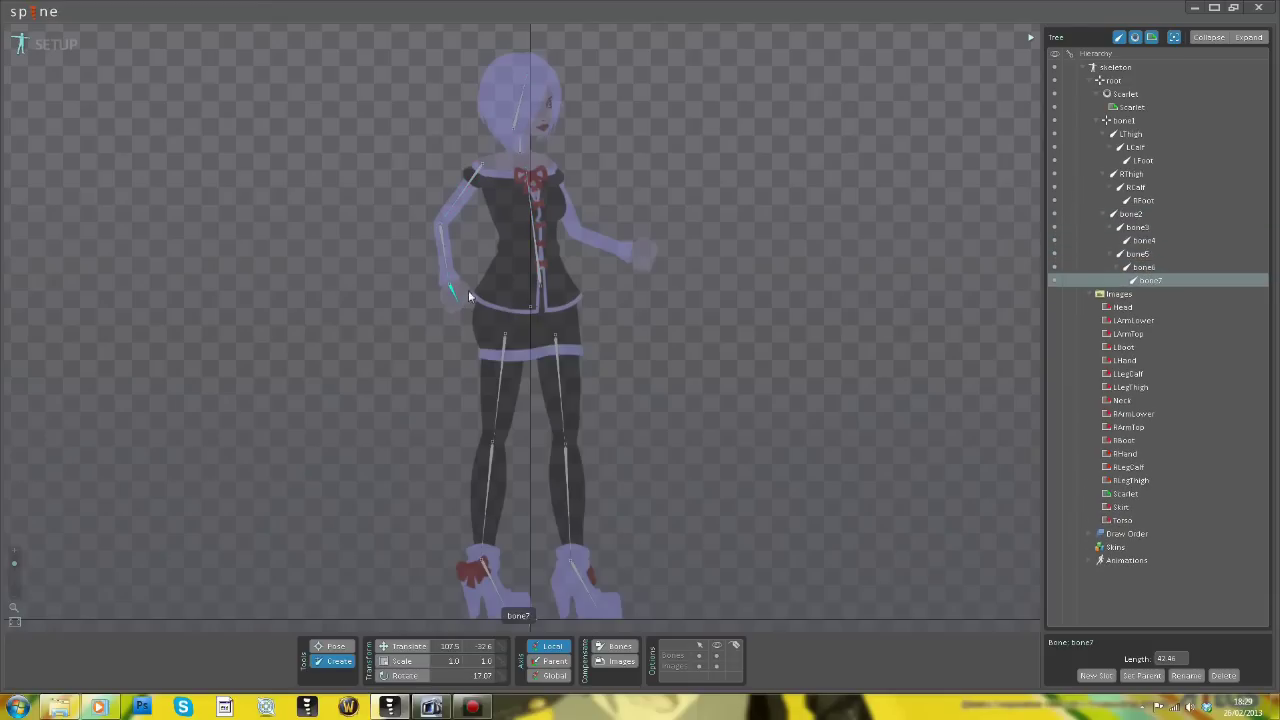
left_click(1136, 215)
mouse_move(546, 163)
left_mouse_down()
mouse_move(576, 231)
mouse_move(653, 255)
left_mouse_up()
Rename the torso, neck and head bones Torso, Neck and Head
double_click(1137, 217)
type("Torso")
key("Return")
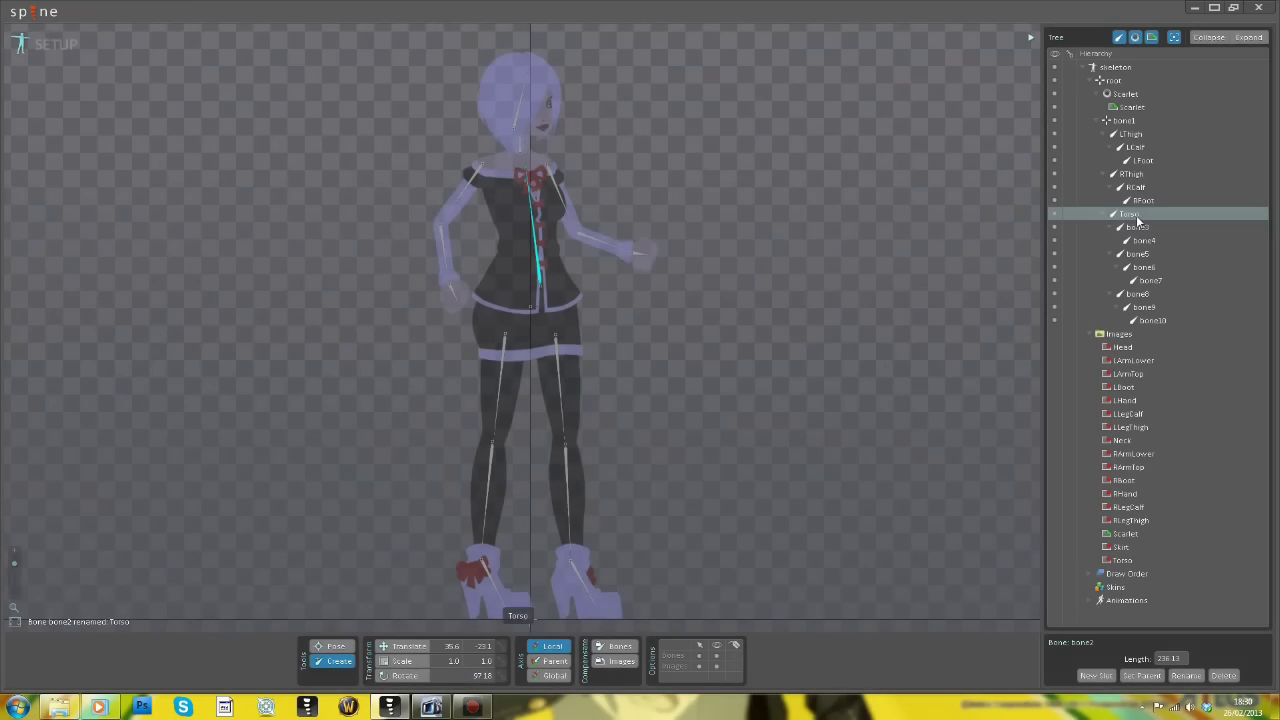
double_click(1137, 228)
type("Neck")
key("Return")
double_click(1136, 241)
type("Head")
key("Return")
Rename the right-arm bones RArmTop, RArmBottom and RHand
double_click(1130, 254)
type("rmTop")
key("Return")
double_click(1143, 267)
type("RArmBottom")
key("Return")
double_click(1151, 280)
type("RHand")
key("Return")
Rename the left-arm bones LArmTop, LArmBottom and LHand
double_click(1137, 294)
type("LArmTop")
key("Return")
double_click(1150, 240)
type("LArmBottom")
key("Return")
double_click(1152, 254)
type("LHand")
key("Return")
Attach the Neck and Head images to their matching bones and align them with the faded reference character
left_click(1122, 335)
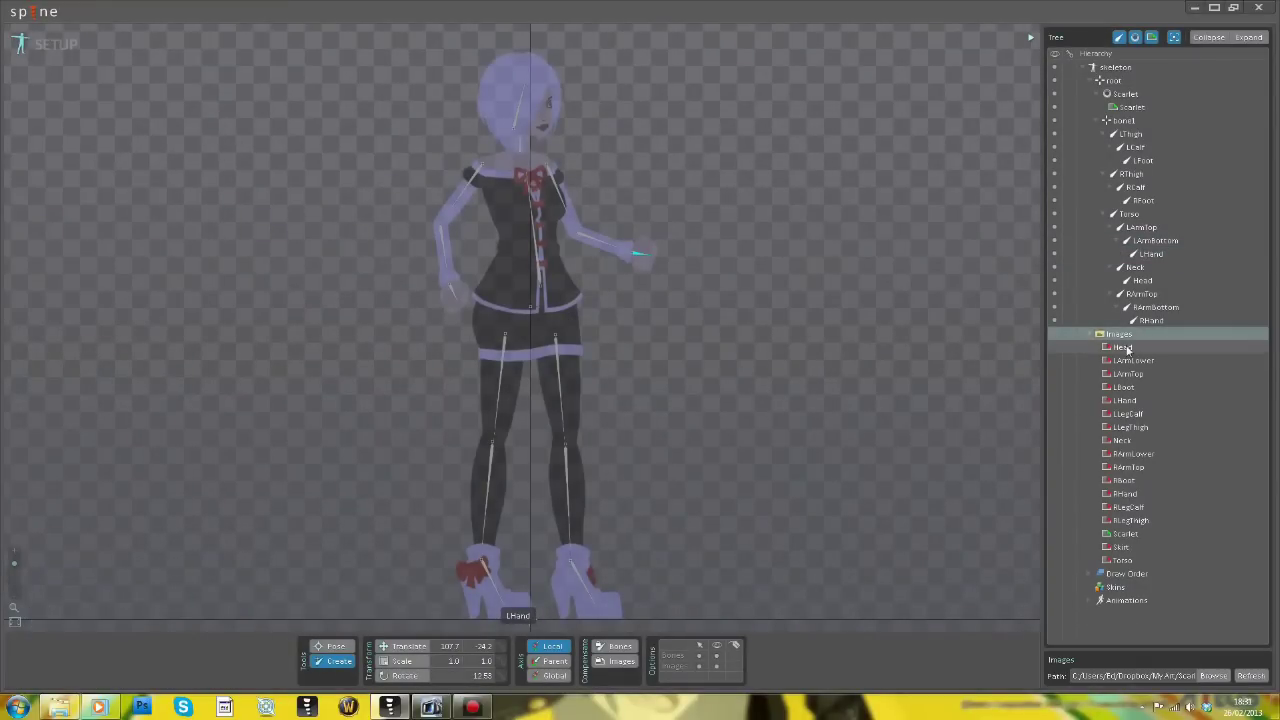
left_click_drag(1127, 443, 1139, 268)
left_click(629, 370)
left_click(525, 143)
left_click_drag(1123, 374, 1147, 309)
left_click(629, 370)
left_click_drag(494, 104, 503, 90)
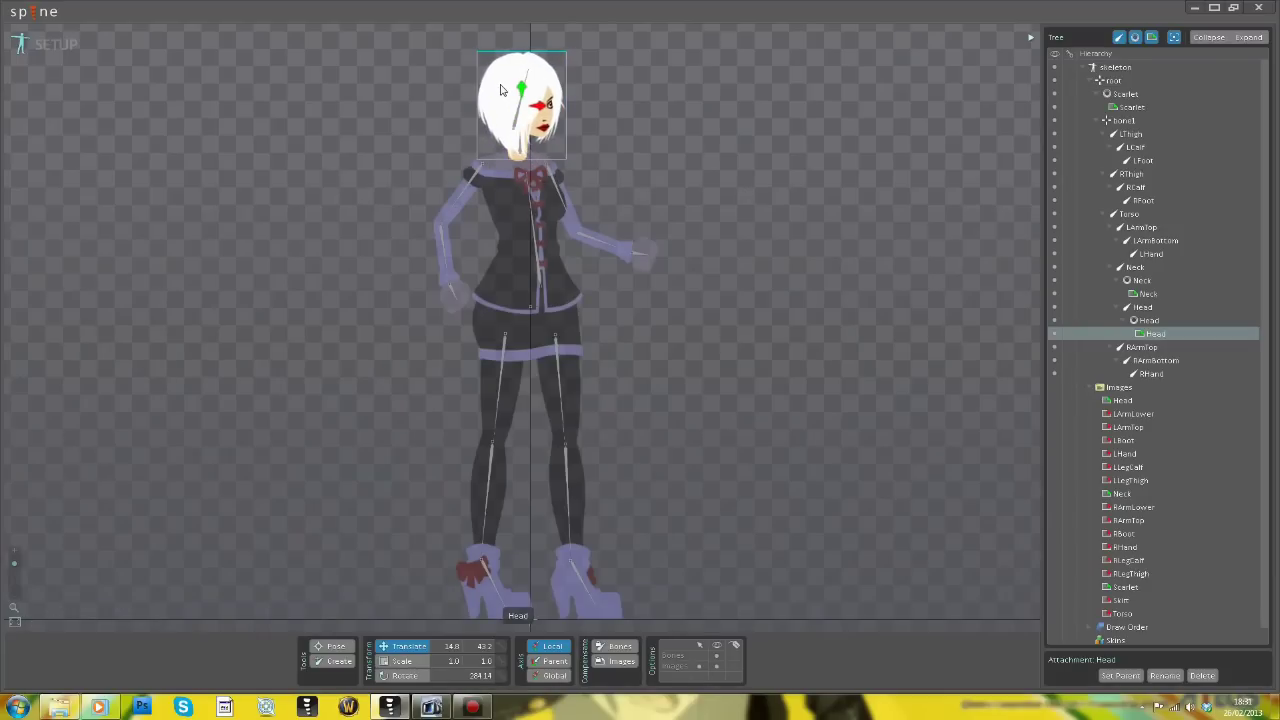
Attach the LArmTop, LArmLower and LHand images to the left-arm bones and align them with the reference arm
left_click_drag(1120, 613, 1130, 214)
left_click(621, 369)
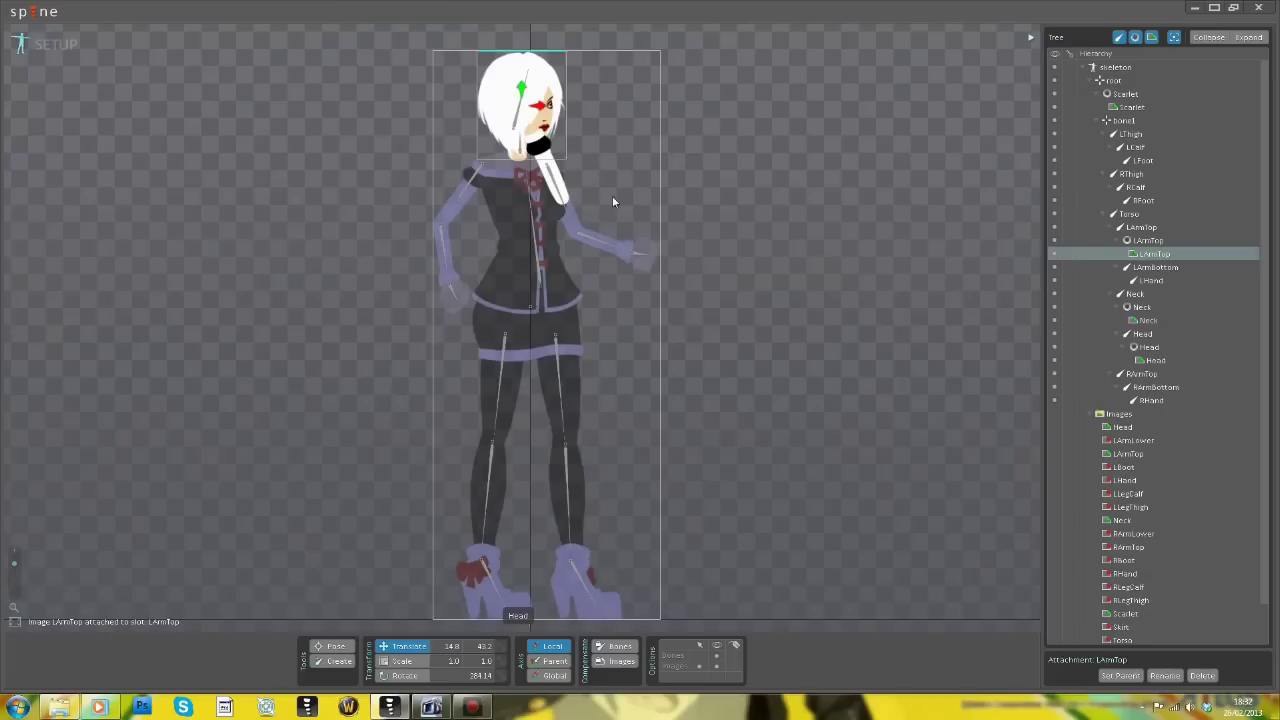
left_click_drag(557, 175, 573, 209)
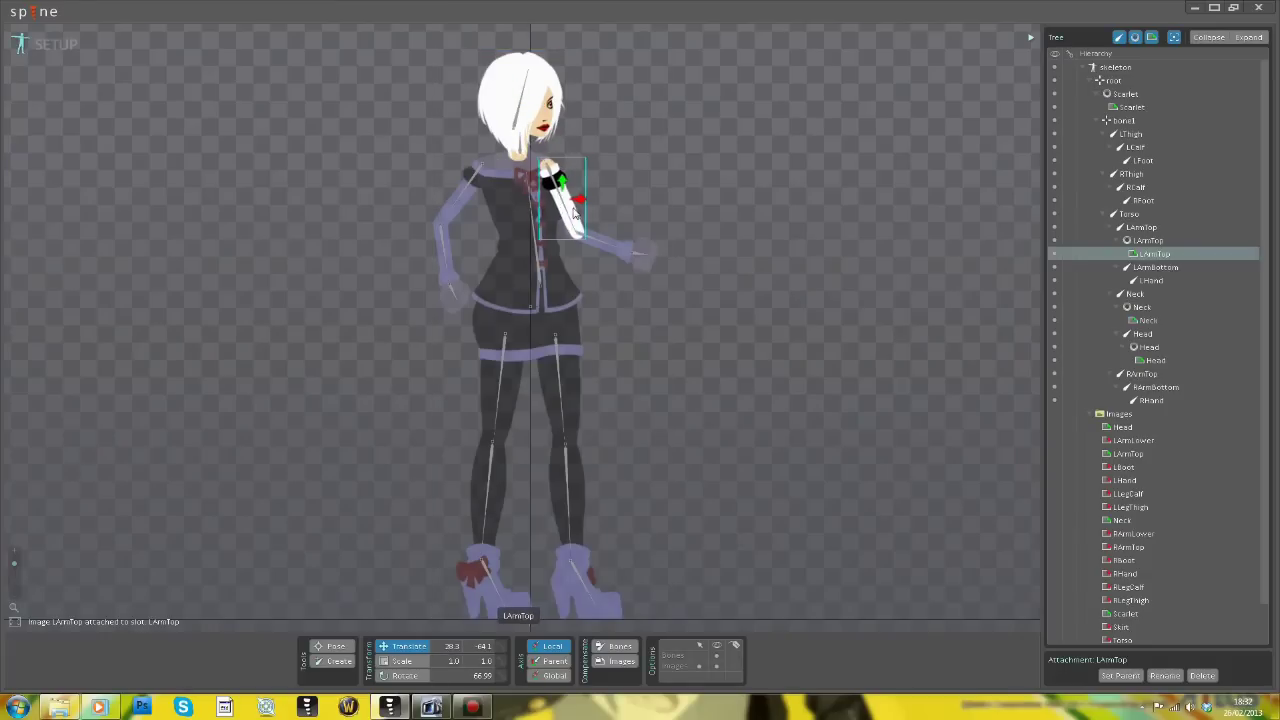
left_click_drag(1133, 440, 1155, 267)
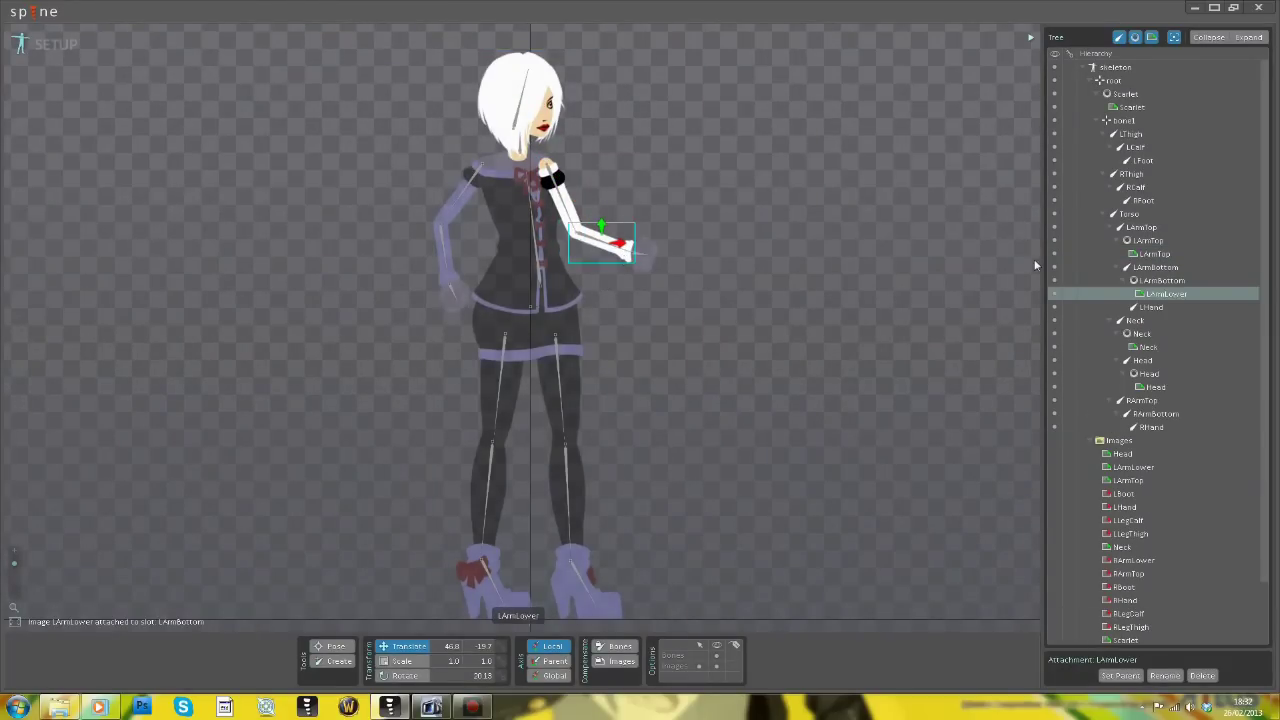
left_click_drag(1124, 507, 1018, 500)
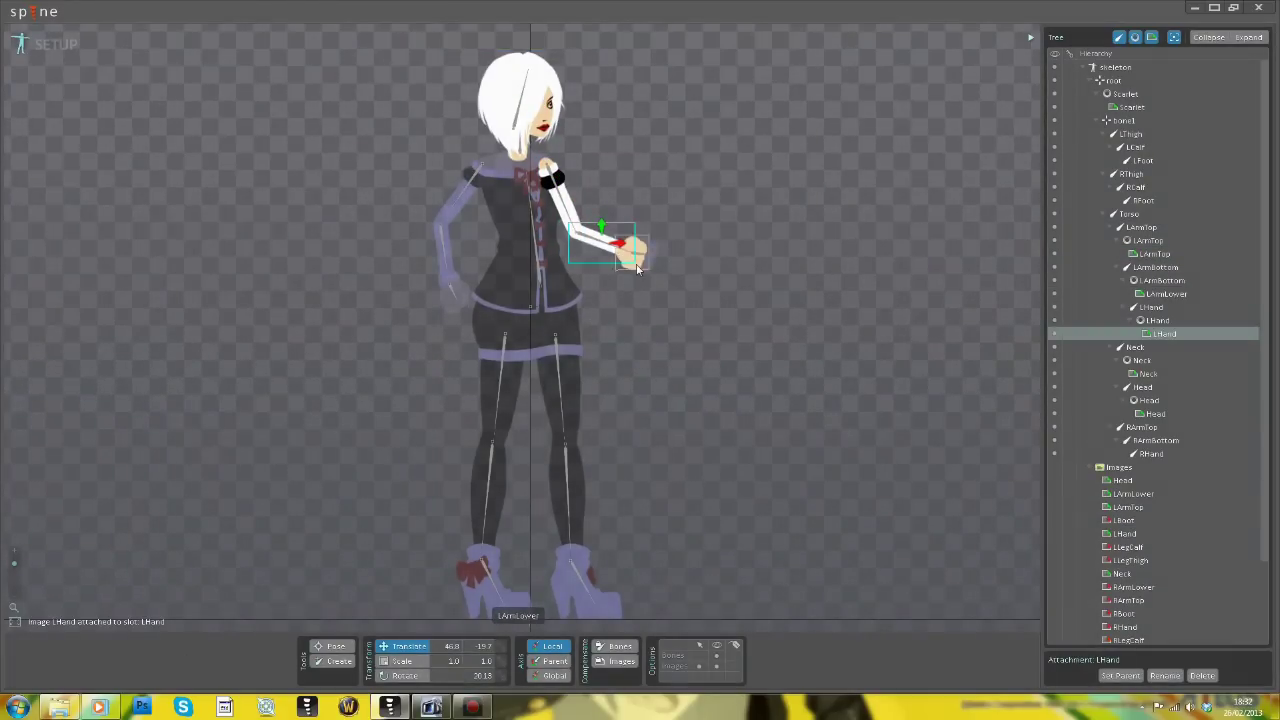
Attach the Torso image to the Torso bone and align it with the reference body
left_click_drag(1263, 518, 1263, 590)
left_click_drag(1124, 620, 1129, 141)
left_click_drag(560, 276, 548, 216)
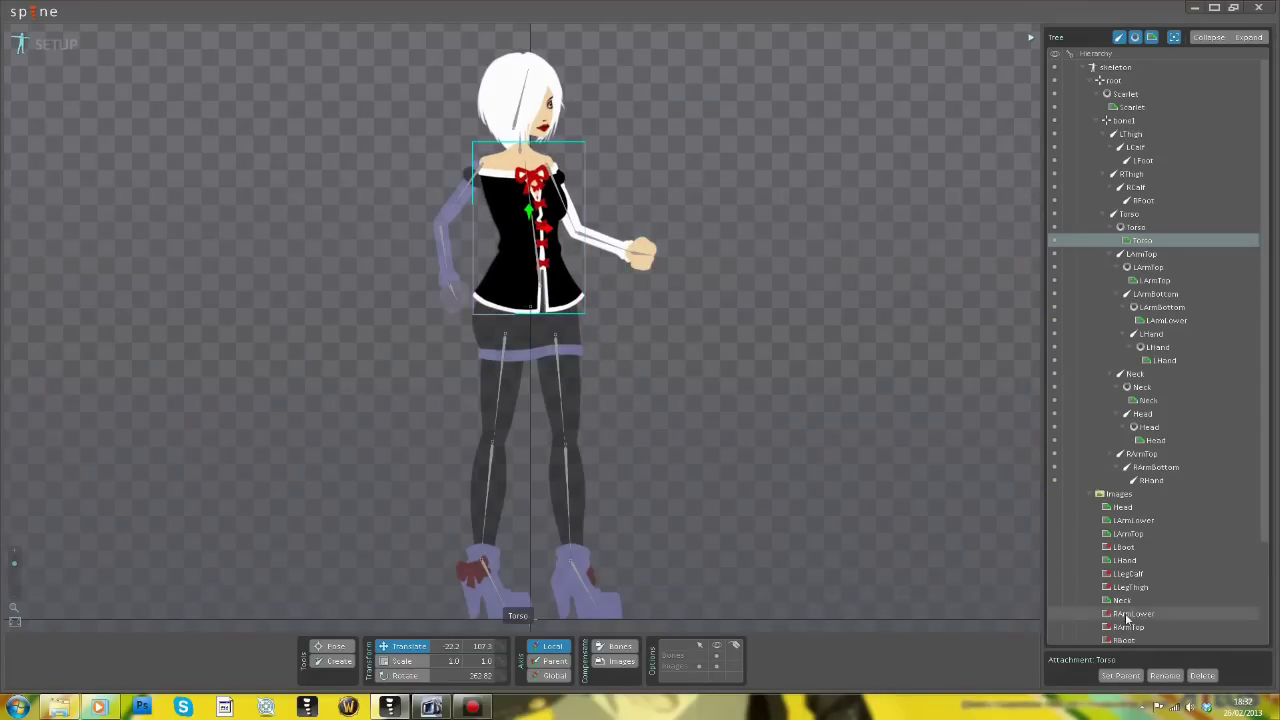
Attach the RArmTop, RArmLower and RHand images to the right-arm bones and align them with the reference arm
left_click_drag(1128, 625, 1137, 457)
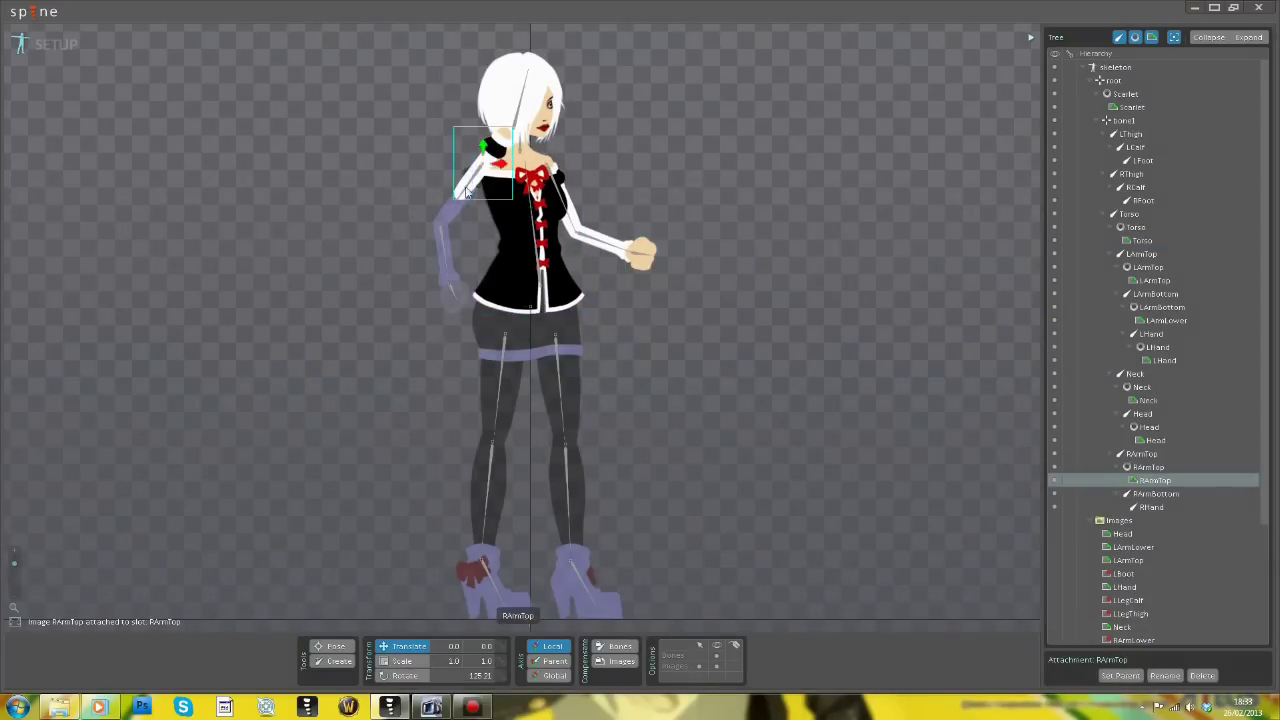
left_click_drag(466, 192, 447, 218)
left_click_drag(1134, 547, 1014, 571)
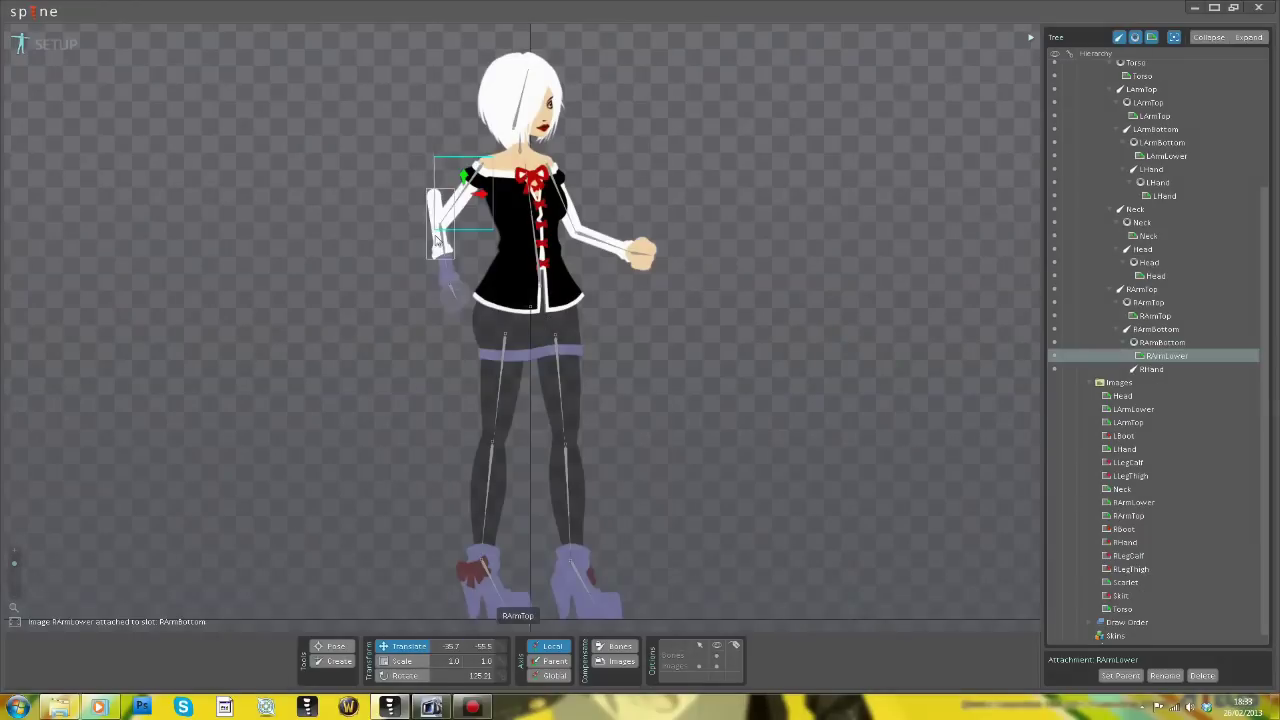
left_click_drag(450, 190, 448, 250)
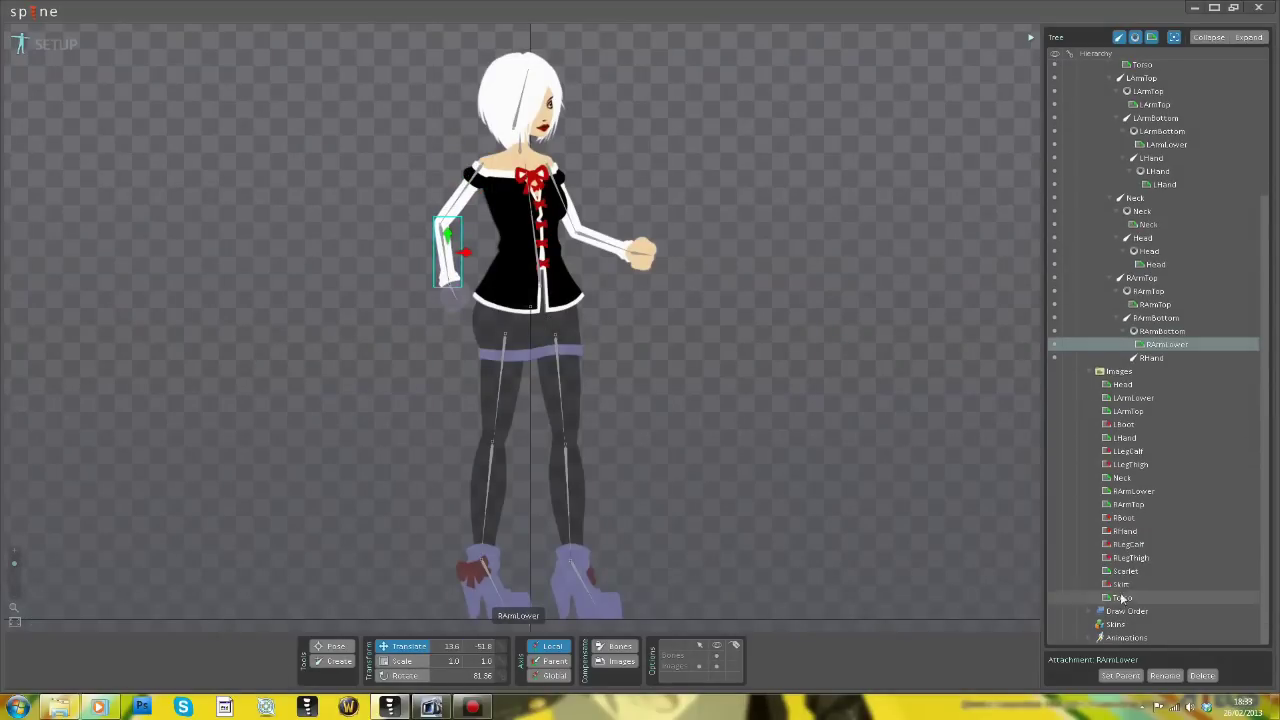
left_click_drag(1125, 531, 1151, 358)
left_click_drag(455, 314, 455, 315)
Attach the Skirt image to bone1 and align it with the reference skirt
scroll(1228, 486, "up", 1)
left_click_drag(1122, 634, 1140, 120)
key("Return")
key("Return")
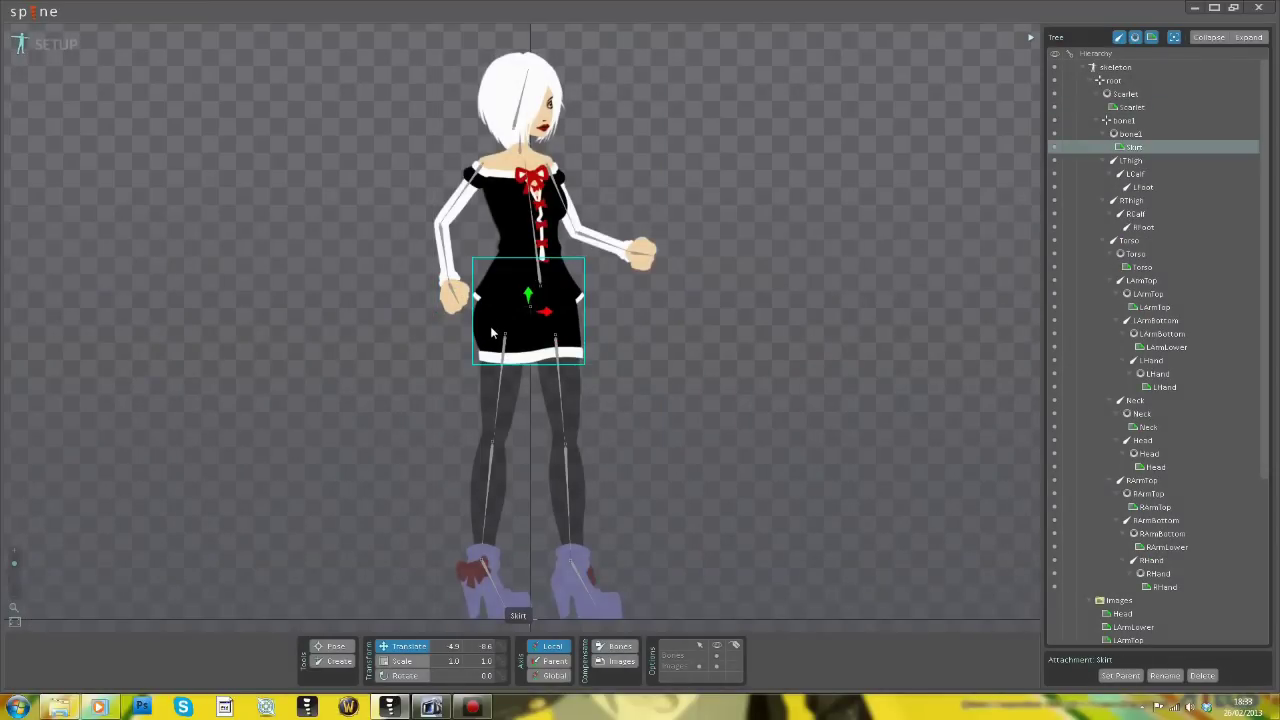
Attach the LLegThigh, LLegCalf and LBoot images to the left-leg bones and align them with the reference leg
scroll(1199, 536, "down", 3)
left_click_drag(1130, 601, 1131, 160)
key("Return")
left_click(571, 433)
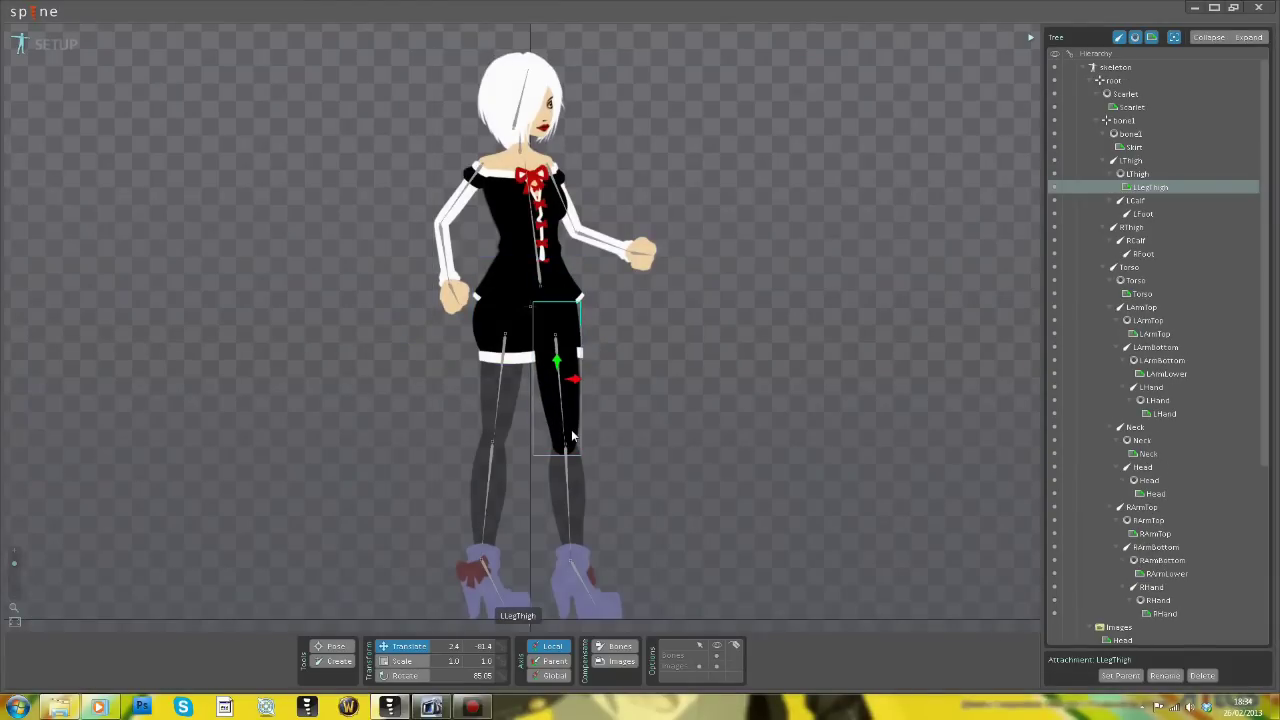
left_click(1112, 307)
left_click(1112, 400)
left_click(1112, 320)
left_click_drag(1128, 426, 1135, 200)
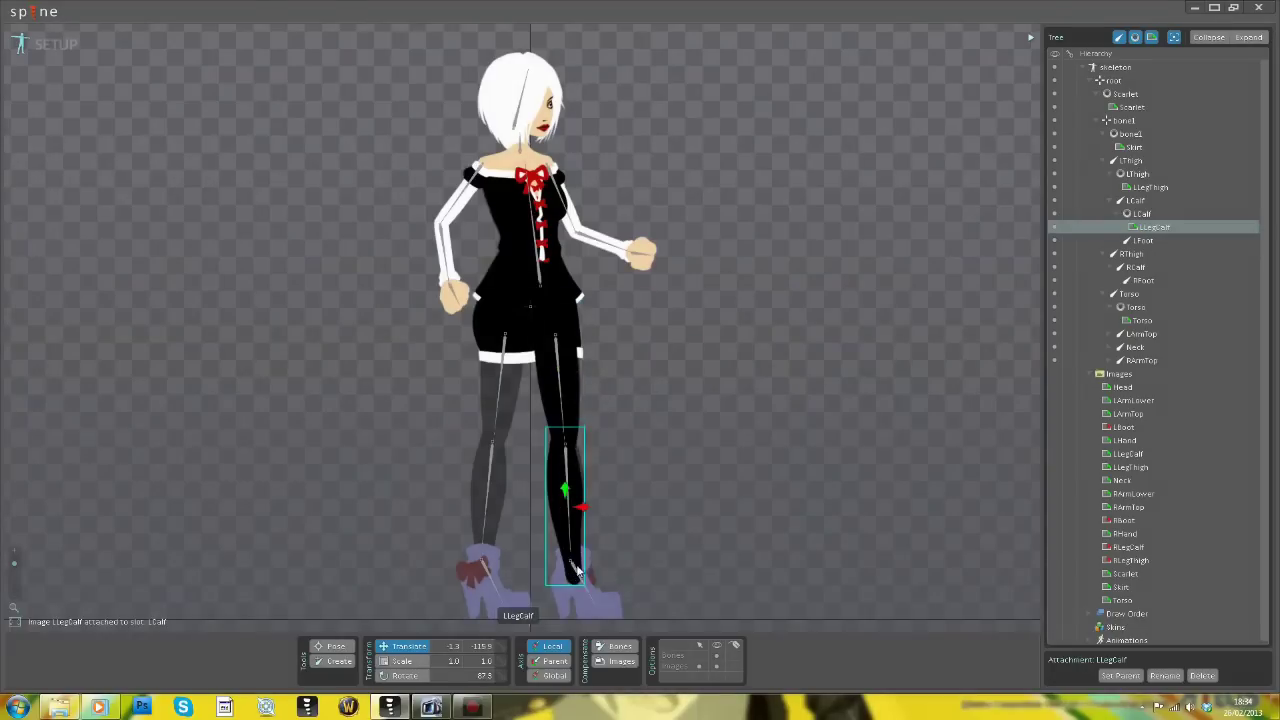
left_click_drag(1123, 427, 1140, 240)
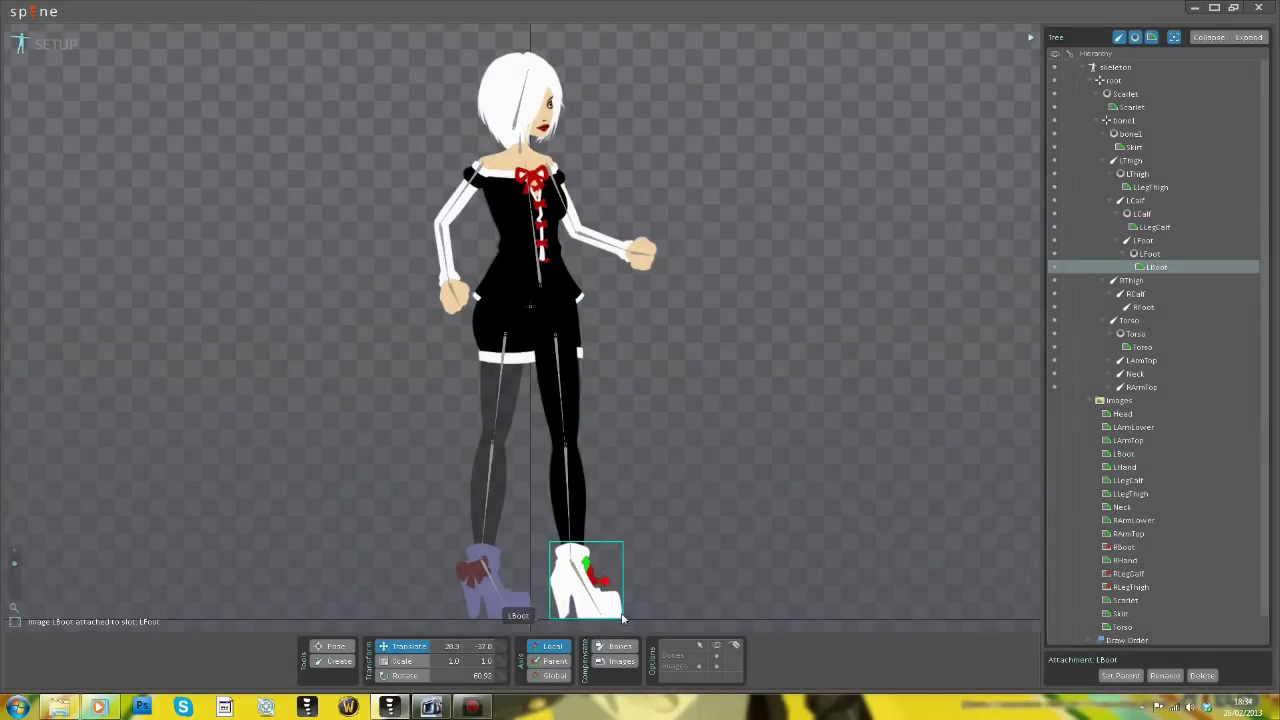
Attach the RLegThigh, RLegCalf and RBoot images to the right-leg bones and align them with the reference leg
left_click_drag(1130, 587, 1135, 281)
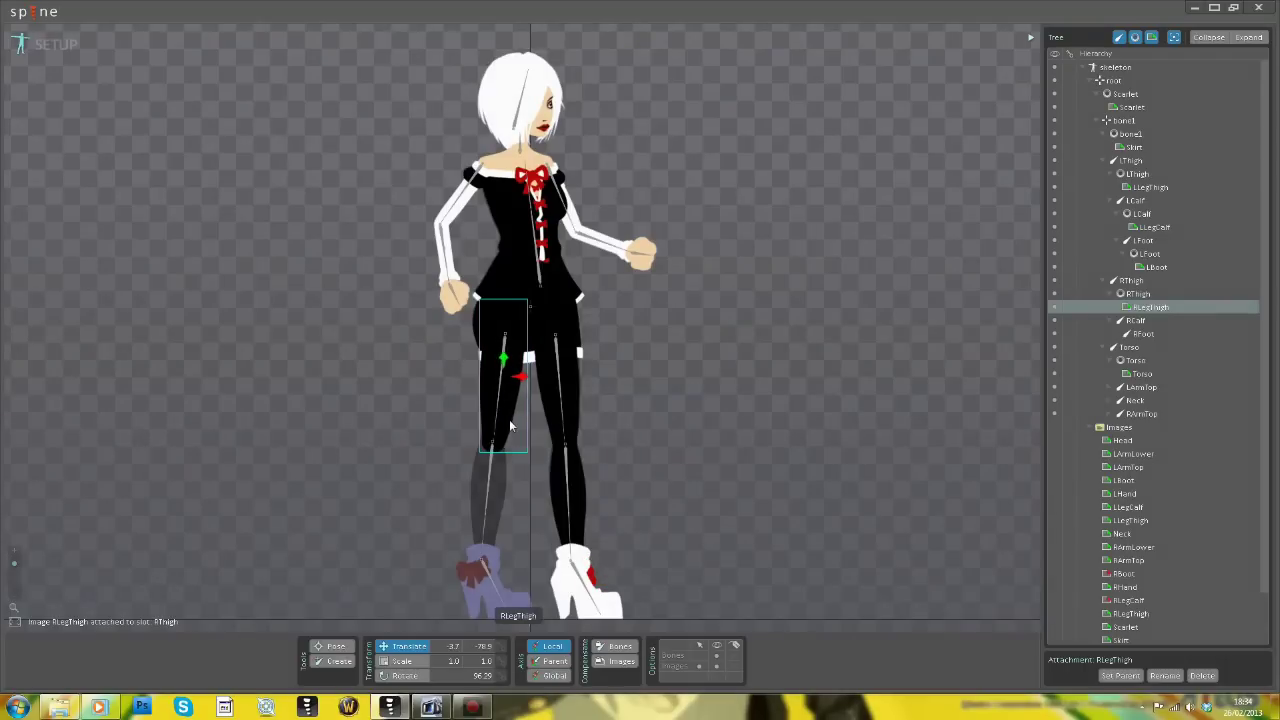
left_click_drag(1128, 600, 1135, 320)
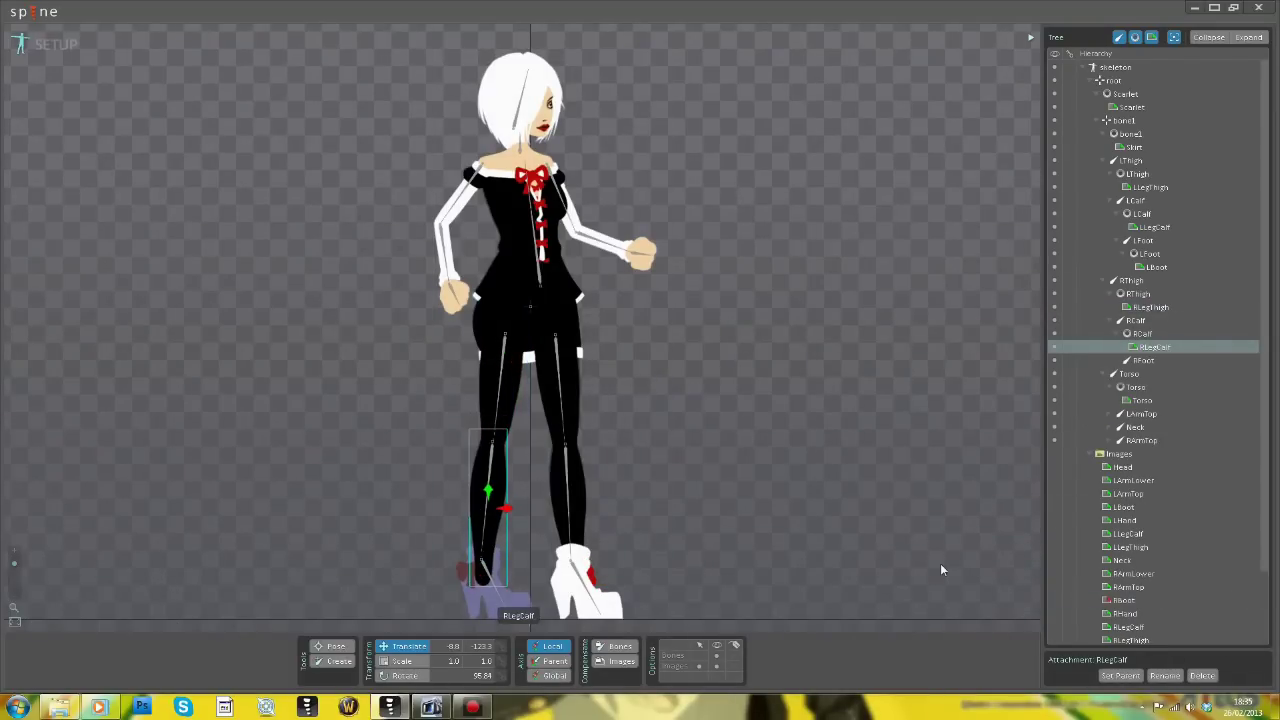
left_click_drag(1123, 600, 558, 560)
left_click_drag(512, 602, 523, 624)
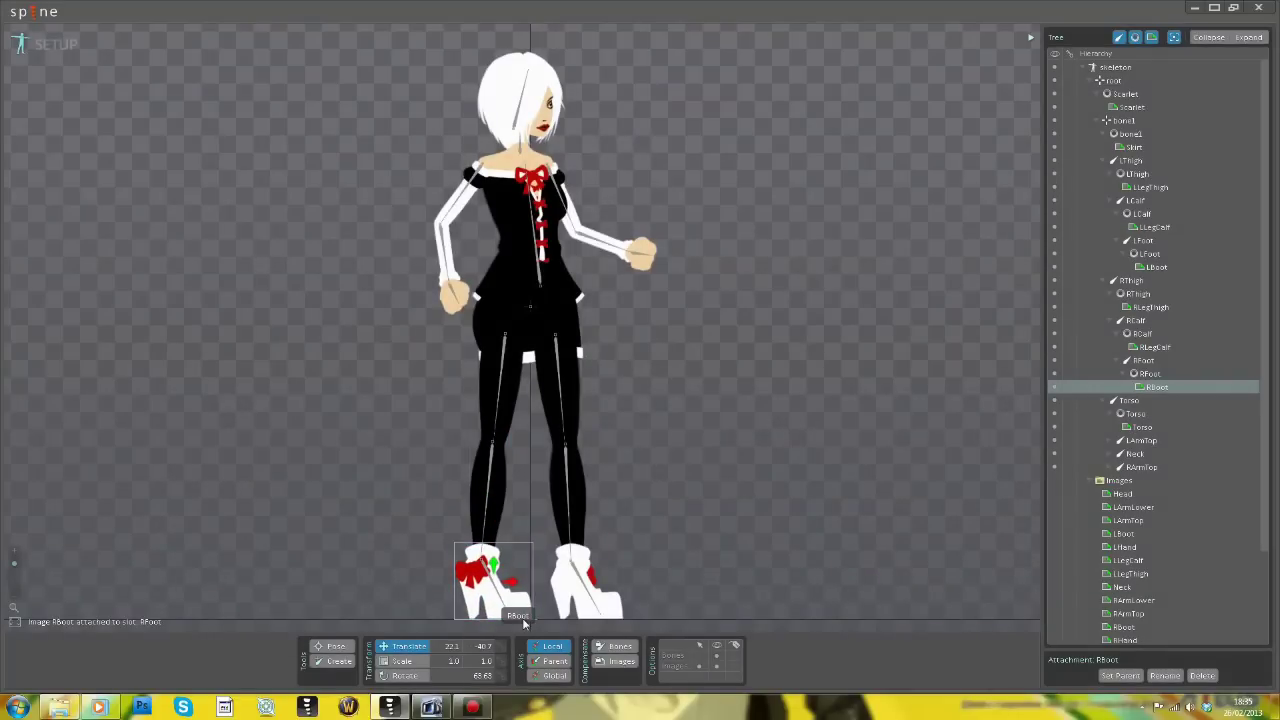
Move the bone1 skirt slot to the front of the draw order, with the Torso slot in front of it
scroll(1088, 480, "down", 1)
left_click(1092, 410)
left_click(1094, 80)
left_click(1100, 107)
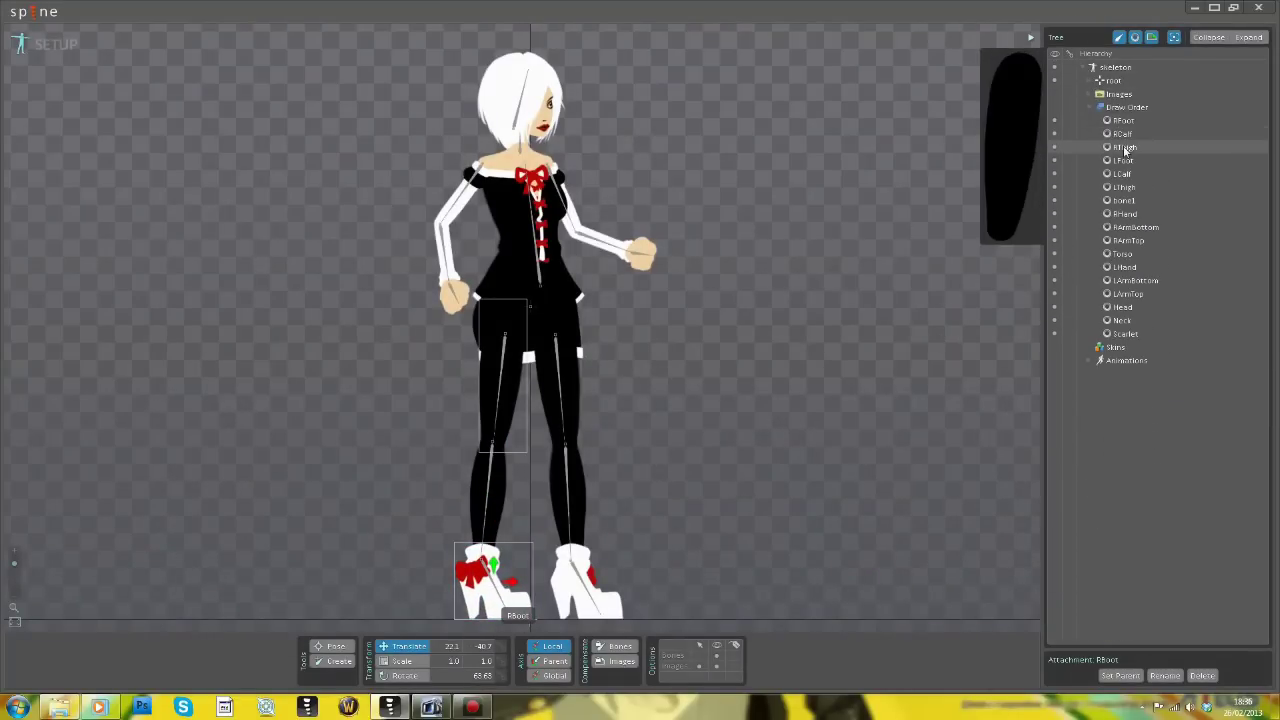
mouse_move(1125, 337)
left_click_drag(1125, 201, 1132, 123)
left_click_drag(1125, 254, 1126, 122)
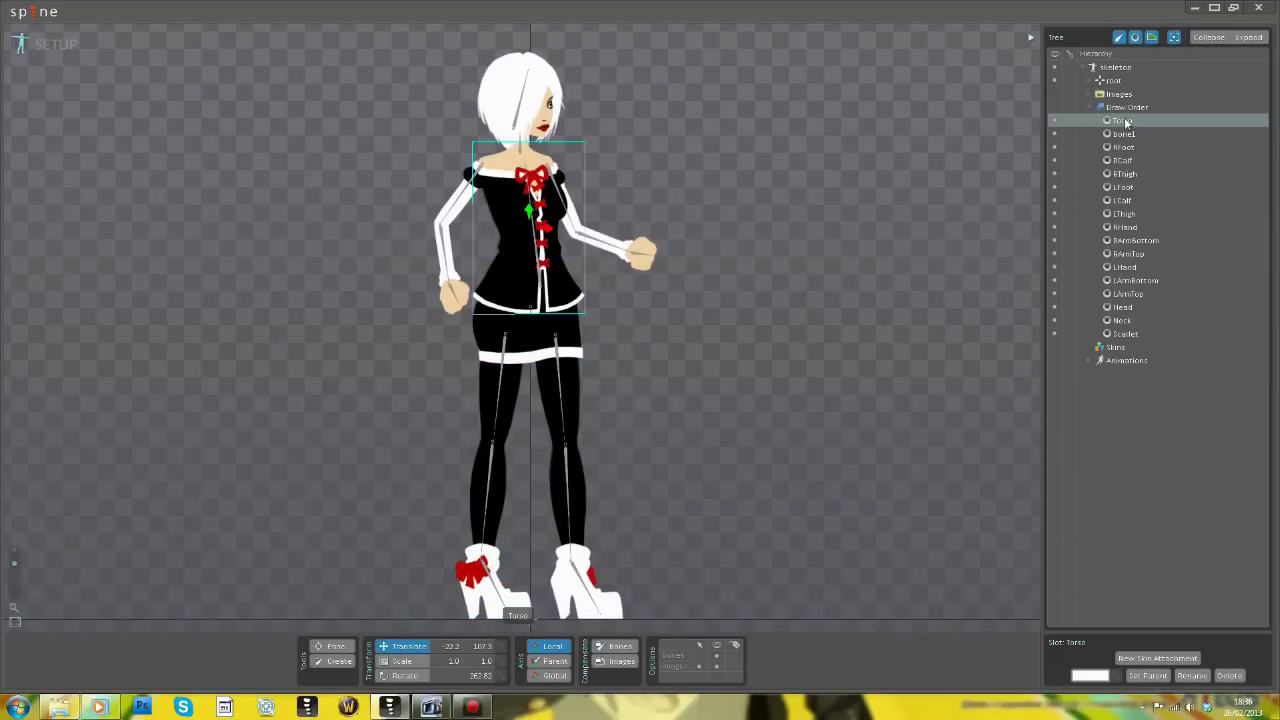
Put the RArmTop, RArmBottom and RHand slots in front of Torso, and order LArmTop ahead of LArmBottom and LHand
left_click_drag(1123, 253, 1125, 120)
left_click_drag(1123, 253, 1125, 133)
mouse_move(1123, 253)
left_mouse_down()
mouse_move(1125, 147)
mouse_move(1130, 294)
mouse_move(1125, 265)
left_mouse_up()
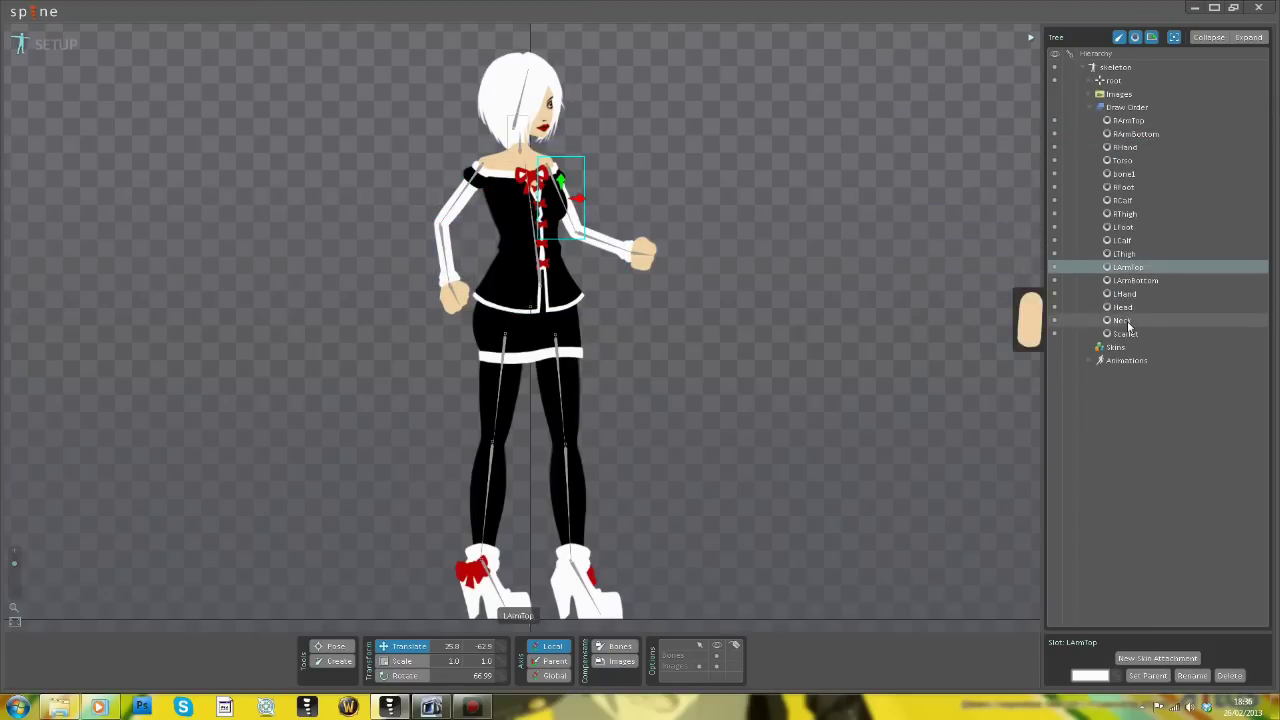
Place the Head slot in front of Torso and the Neck slot directly behind it, and hide the Scarlet reference slot
mouse_move(1128, 320)
left_mouse_down()
mouse_move(1126, 121)
mouse_move(1125, 158)
left_mouse_up()
left_click_drag(1124, 280, 1128, 262)
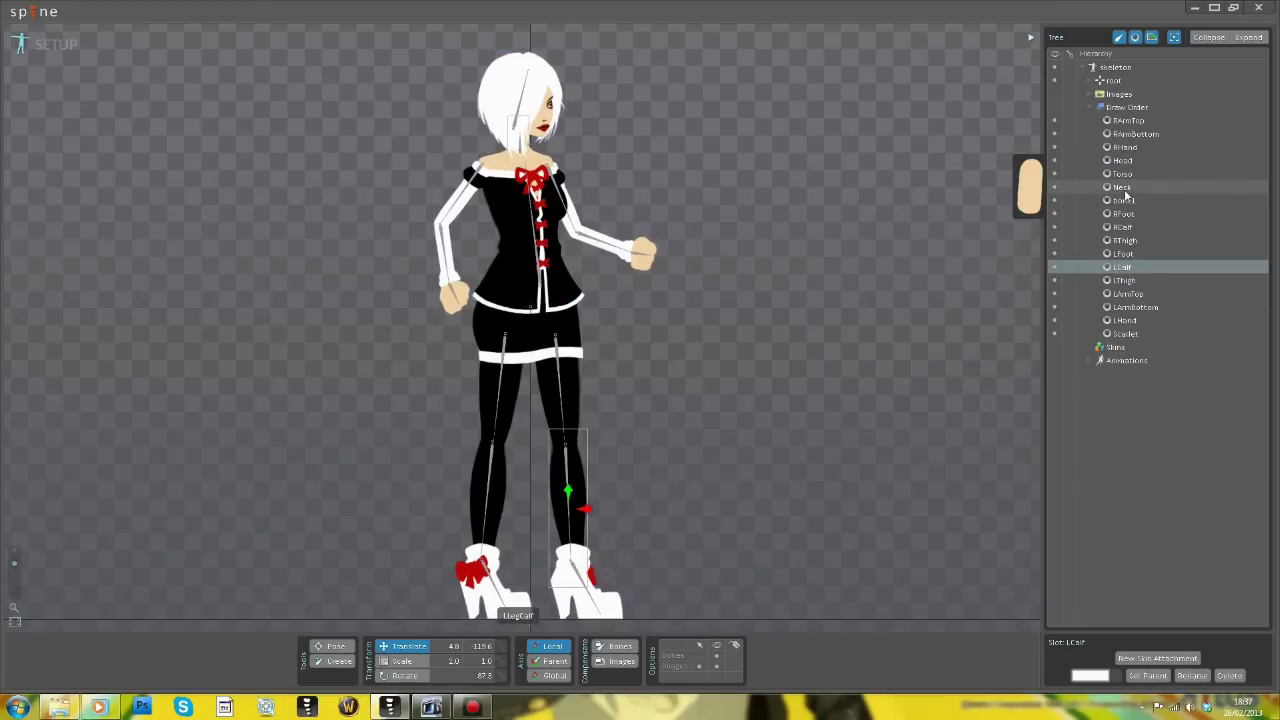
left_click(1054, 334)
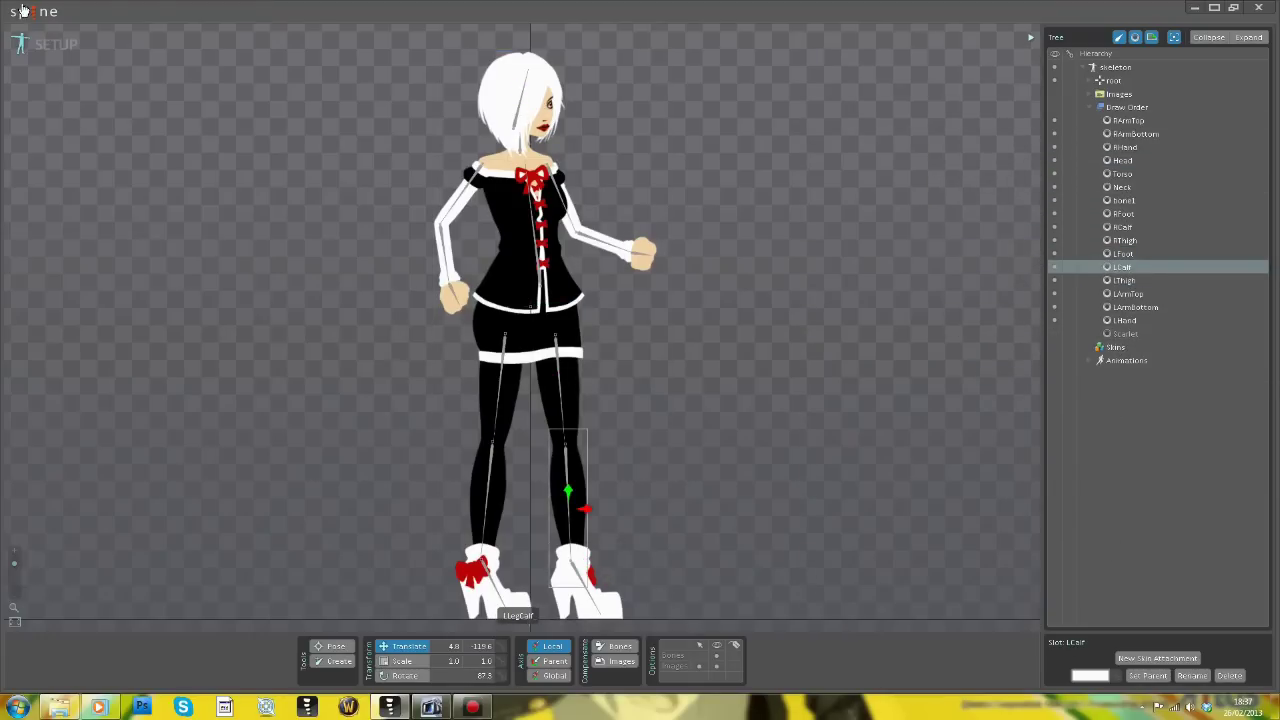
Save the project as Scarlet Demo in the Spine Animations folder
left_click(27, 10)
left_click(32, 56)
double_click(305, 172)
left_click(280, 360)
type("Scarlet Demo")
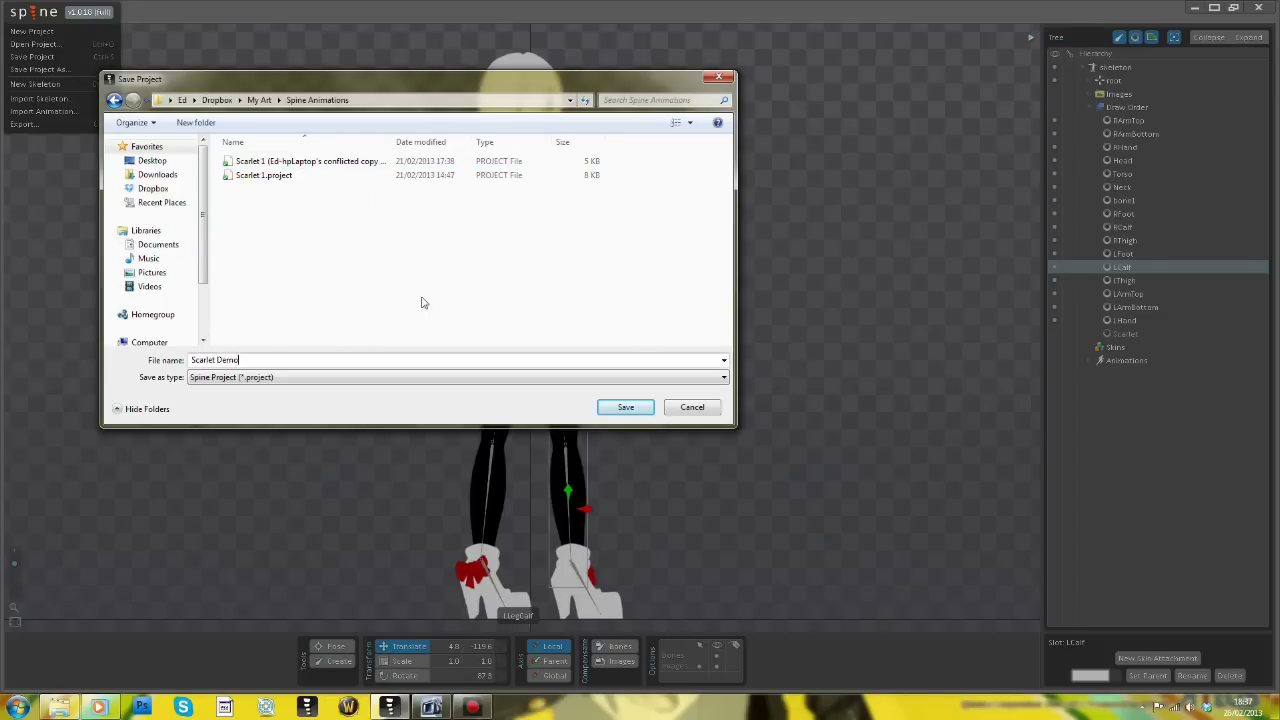
left_click(625, 407)
Switch the skeleton from Setup mode to Animate mode
left_click(50, 45)
left_click(15, 554)
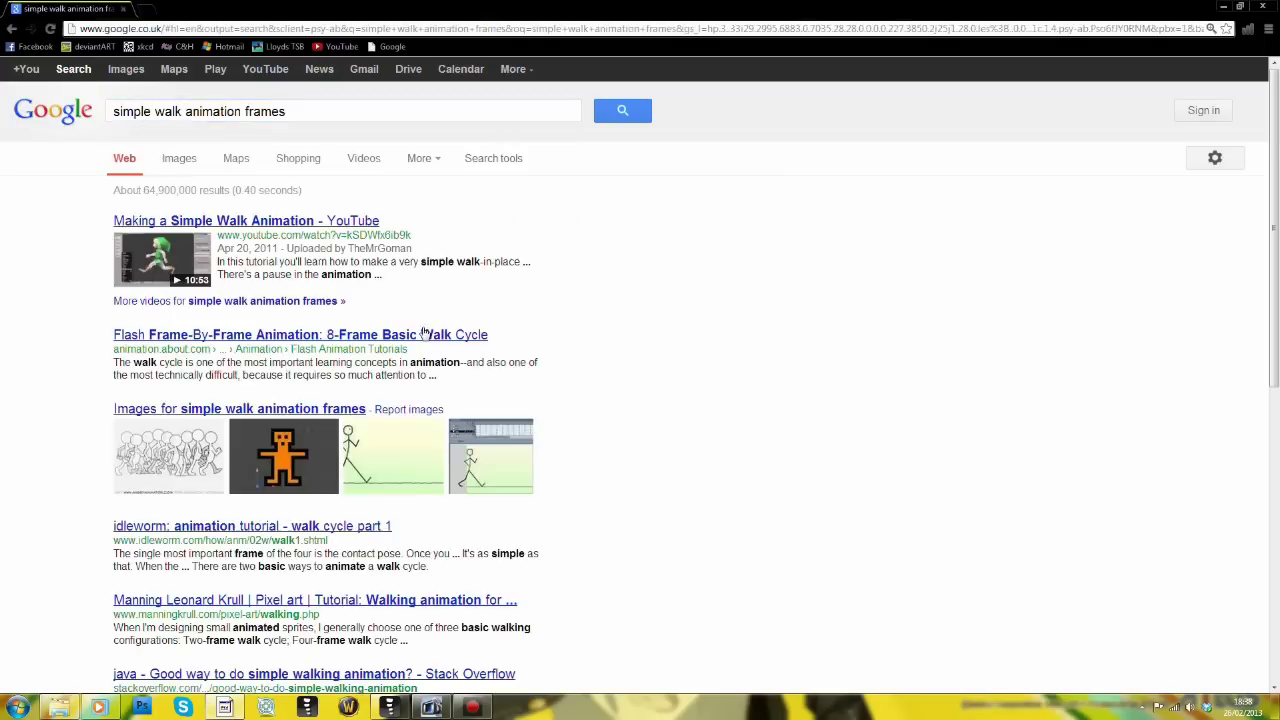
Switch to the browser and look through the image results for "simple walk animation frames" for a coloured walk-cycle reference
left_click(126, 68)
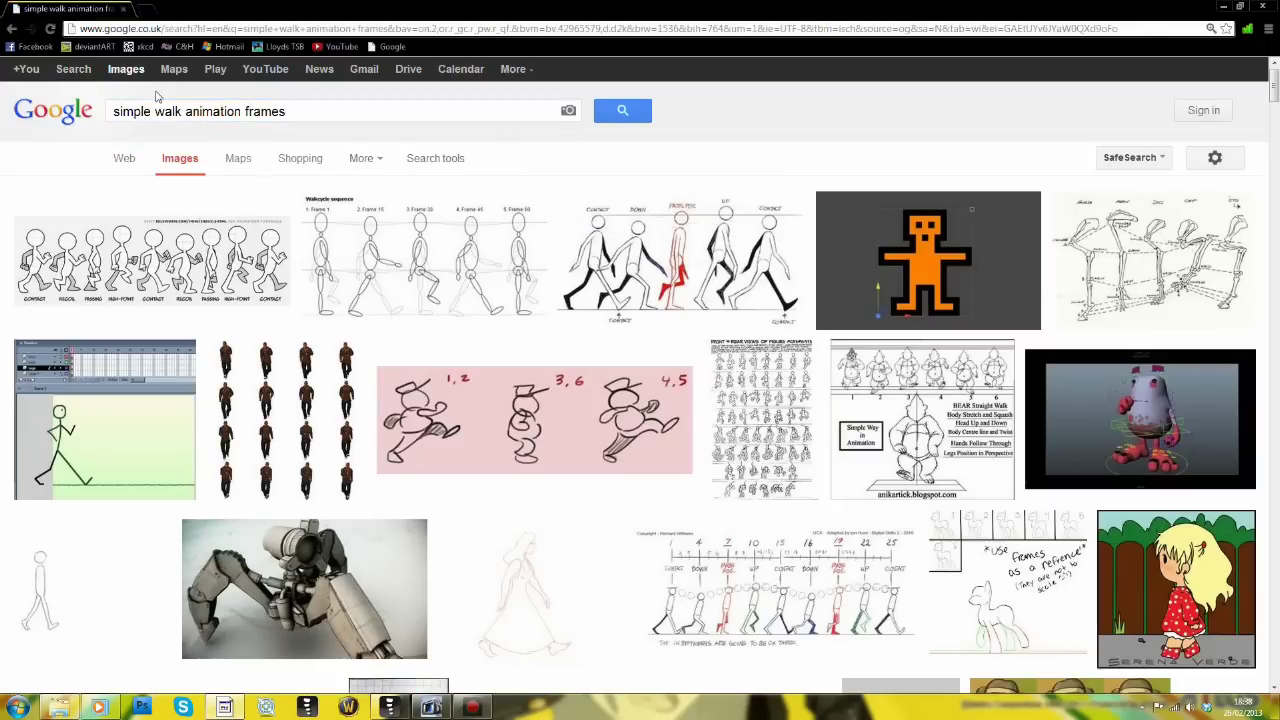
left_click_drag(1275, 88, 1276, 160)
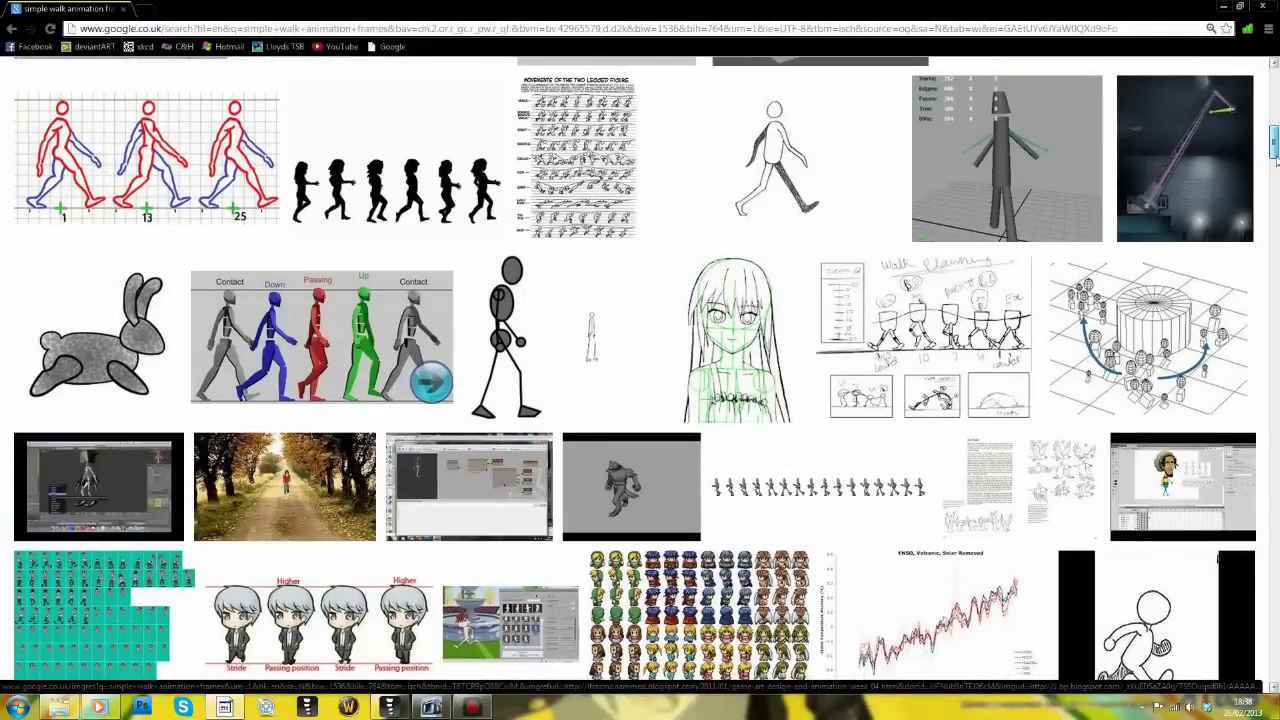
left_click(334, 351)
left_click(952, 442)
left_click(12, 29)
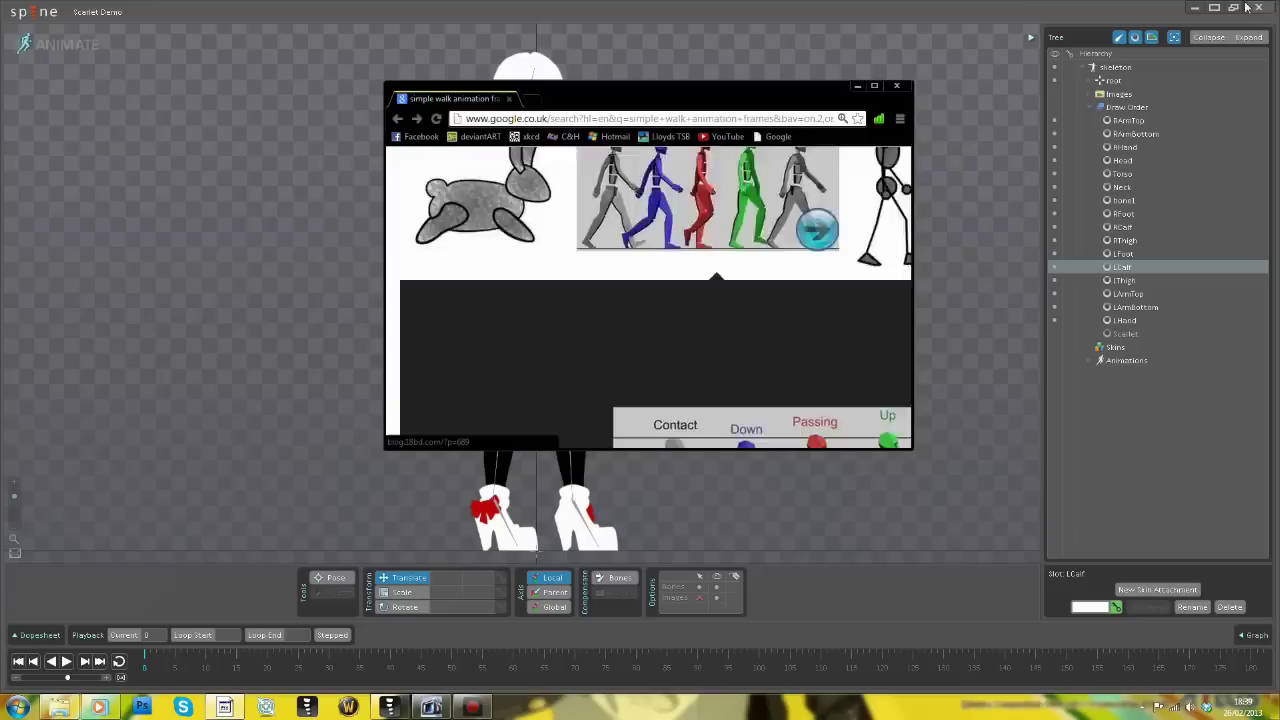
Move the walk-cycle reference window beside the character and rotate the RThigh and RCalf bones backward to match the first contact pose
left_click_drag(786, 90, 1124, 173)
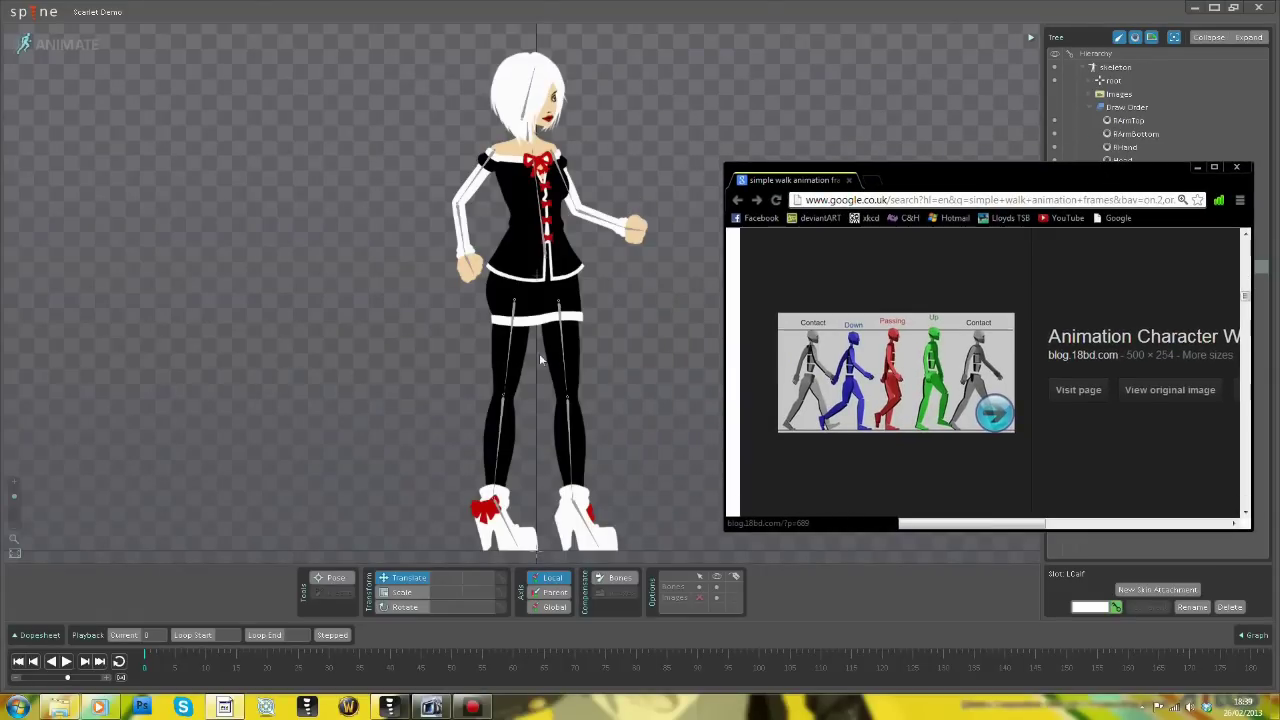
left_click(510, 345)
left_click(405, 607)
left_click_drag(508, 354, 504, 355)
left_click(224, 707)
left_click(491, 429)
left_click_drag(491, 429, 471, 430)
key("alt+Tab")
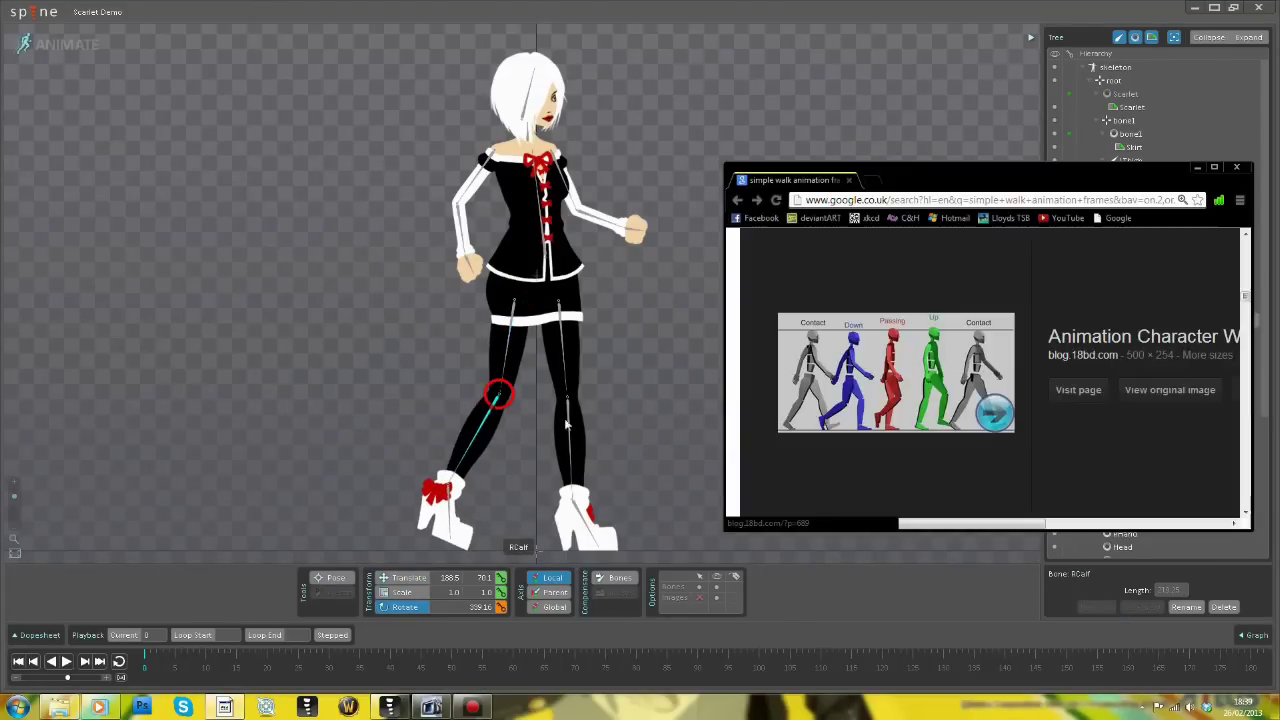
Rotate the left thigh and calf forward and swing the right calf slightly further back to complete the contact stride
left_click_drag(570, 362, 579, 362)
left_click(580, 420)
left_click_drag(580, 420, 587, 460)
left_click_drag(478, 430, 465, 410)
left_click_drag(311, 42, 630, 410)
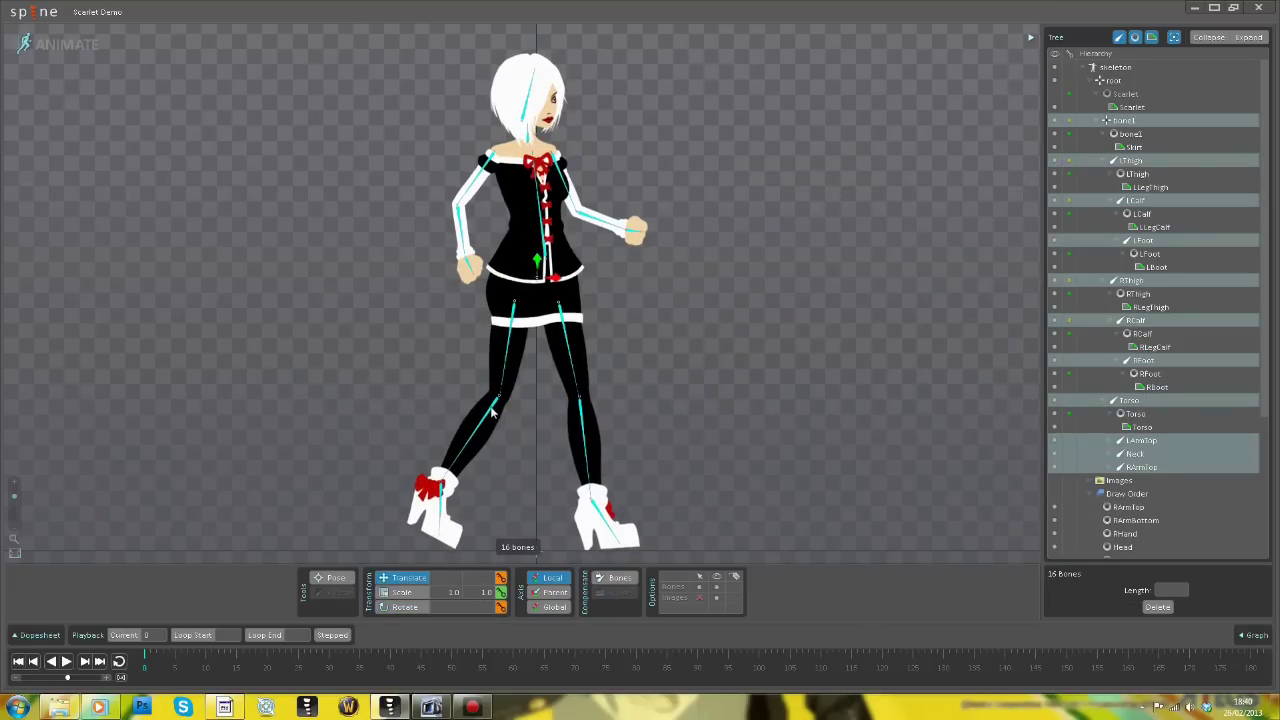
left_click(500, 397)
Pose the arms against the reference, swinging the left arm back and the right arm forward with its forearm bent across the torso
key("alt+Tab")
left_click_drag(562, 182, 536, 185)
key("alt+Tab")
left_click_drag(530, 237, 510, 243)
key("alt+Tab")
left_click(478, 182)
left_click_drag(478, 182, 503, 184)
left_click_drag(545, 232, 550, 218)
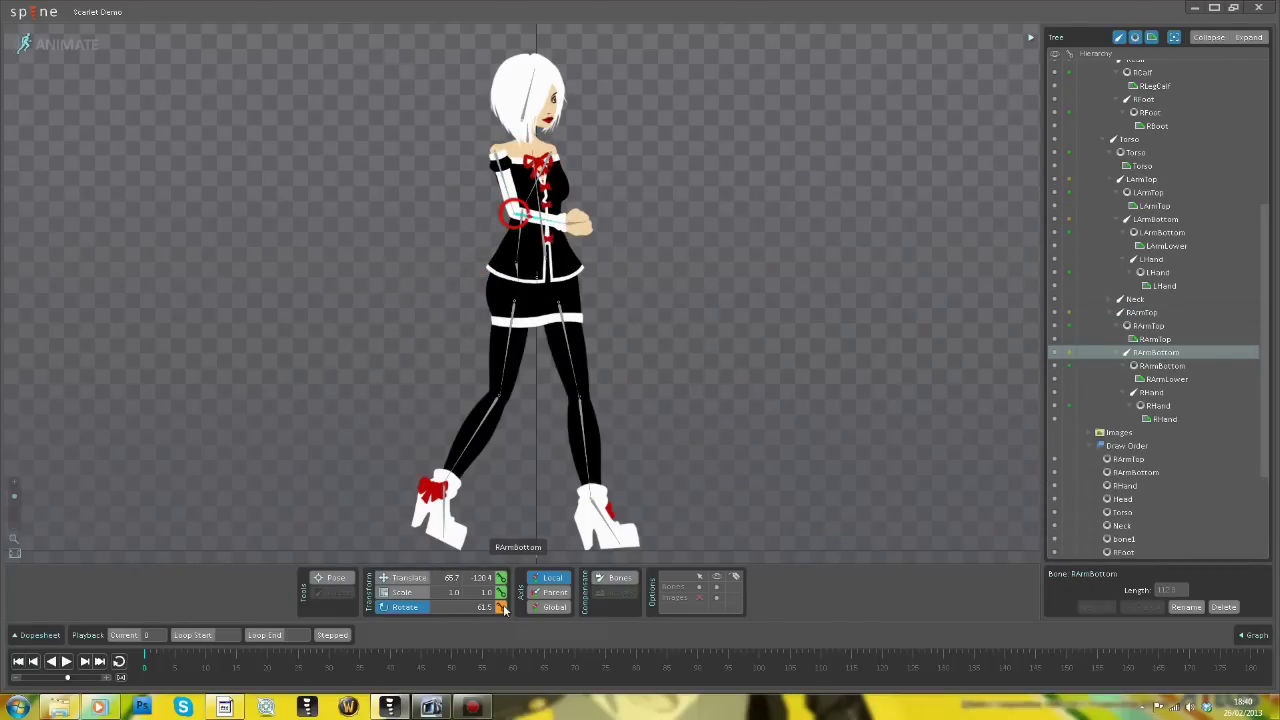
Key the translation and rotation of all bones at frame 0 and key the same contact pose at frame 40
key("ctrl+a")
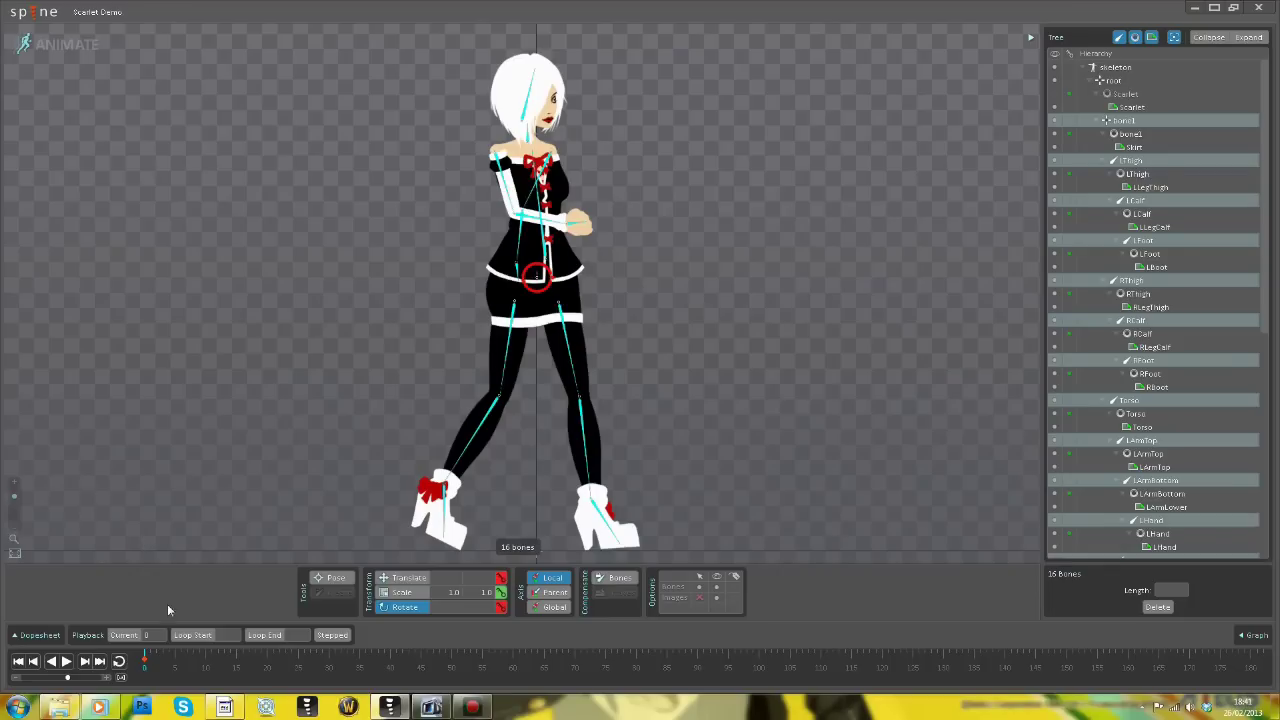
key("alt+Tab")
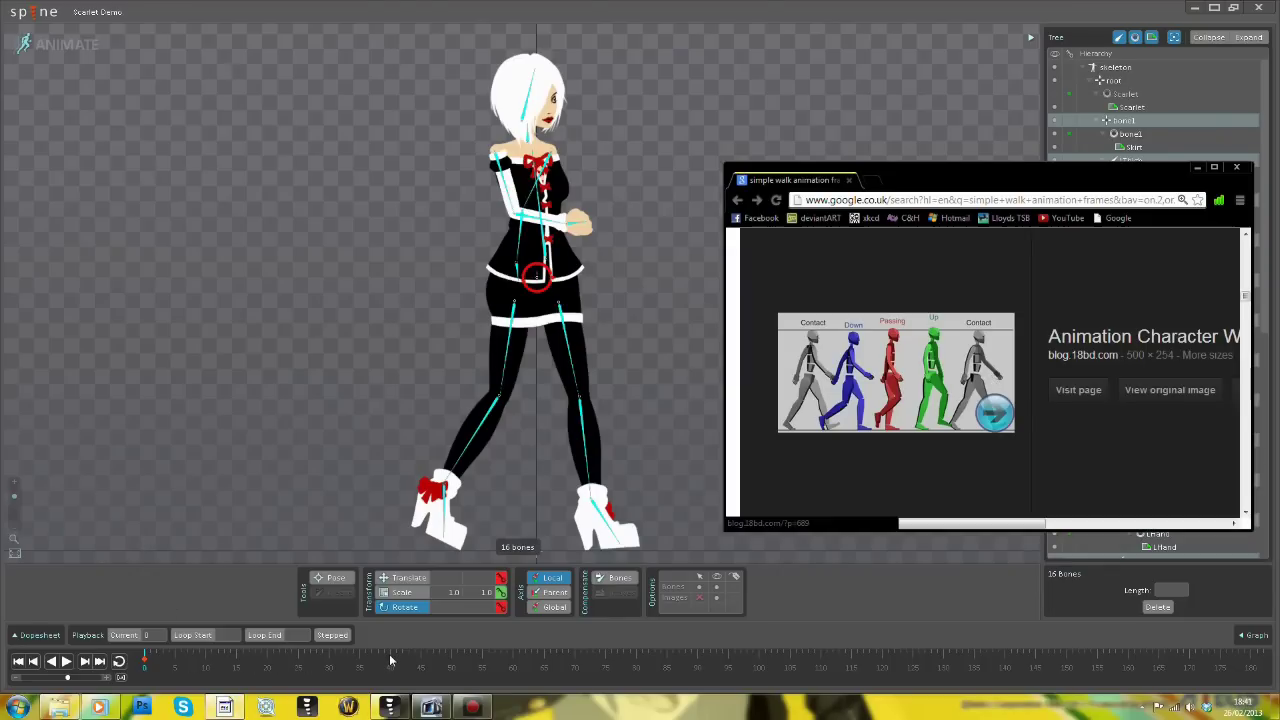
left_click(389, 656)
left_click(501, 607)
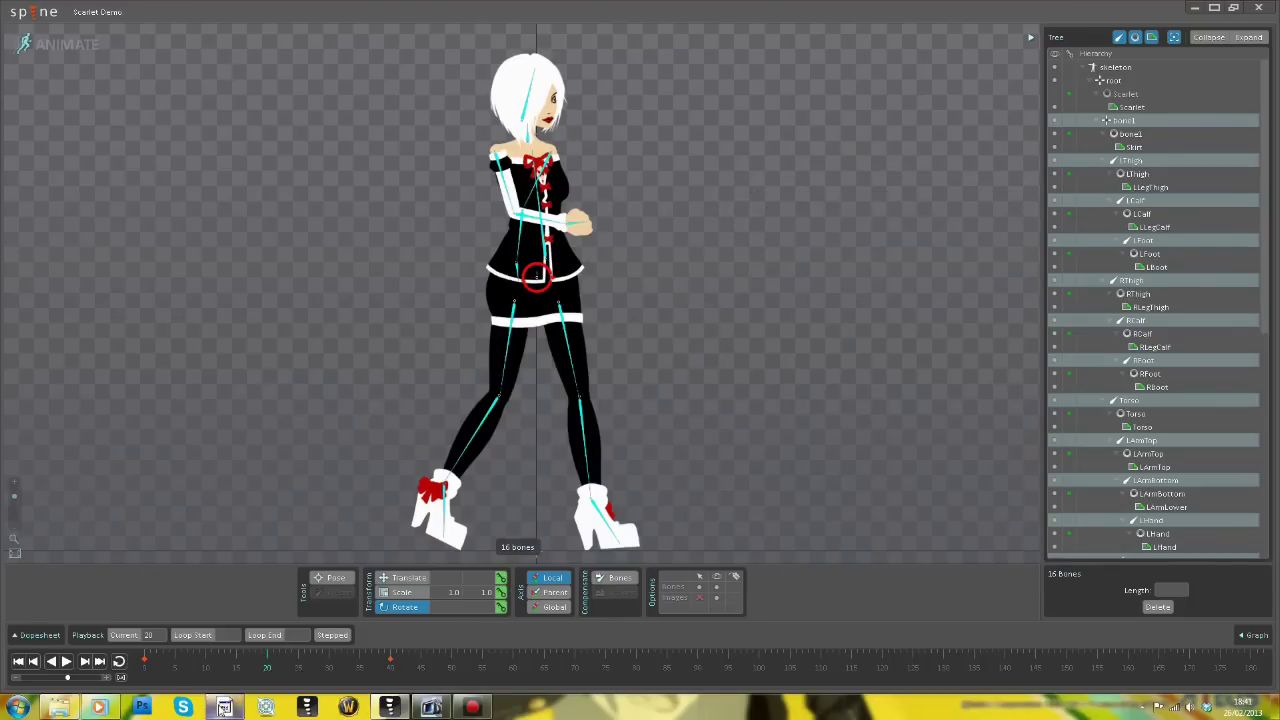
At frame 20, rotate the left arm forward and the right arm back to reverse the arm swing
left_click(218, 709)
left_click_drag(540, 177, 564, 182)
left_click_drag(599, 236, 611, 217)
left_click_drag(510, 198, 480, 198)
left_click_drag(494, 241, 459, 245)
Swing the right leg forward and the left leg back at frame 20, and key the rotation of all bones
left_click_drag(508, 350, 543, 349)
left_click_drag(520, 422, 512, 421)
left_click_drag(549, 367, 567, 425)
left_click_drag(343, 54, 704, 515)
left_click(501, 607)
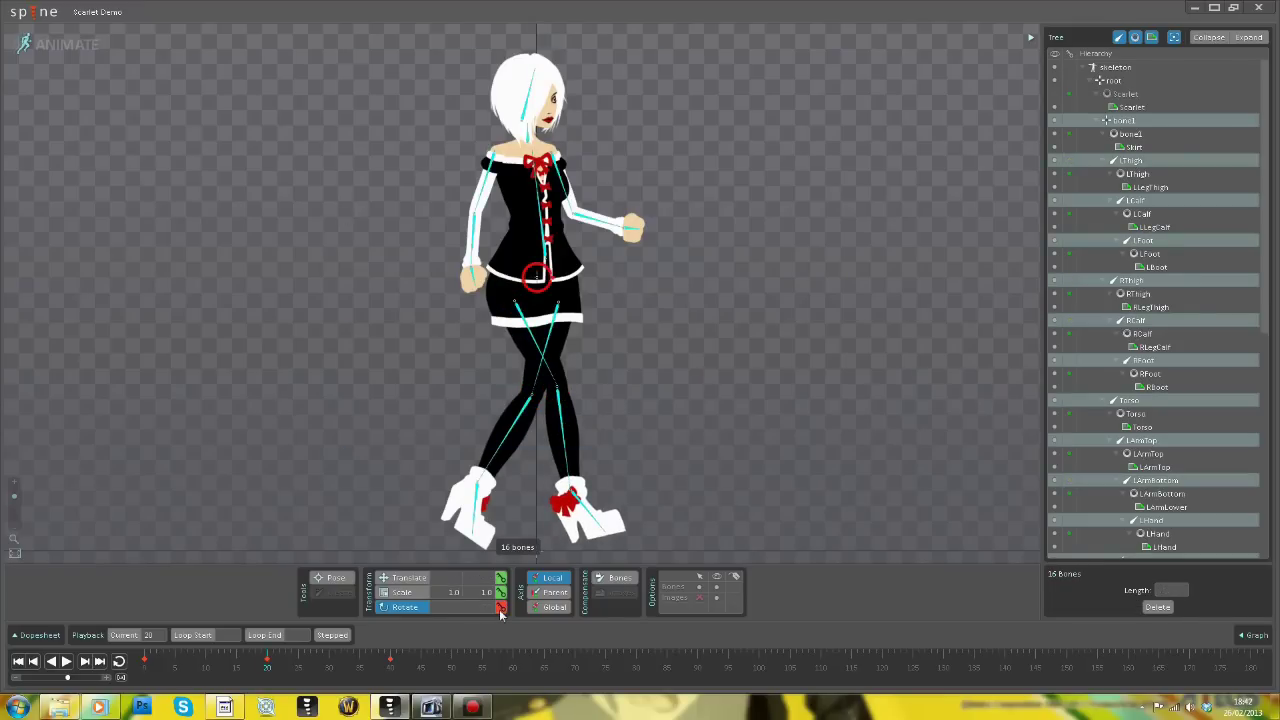
Set the loop to run from frame 0 to frame 40, and play the walk cycle briefly before stopping it
left_click(302, 637)
type("40")
left_click(65, 663)
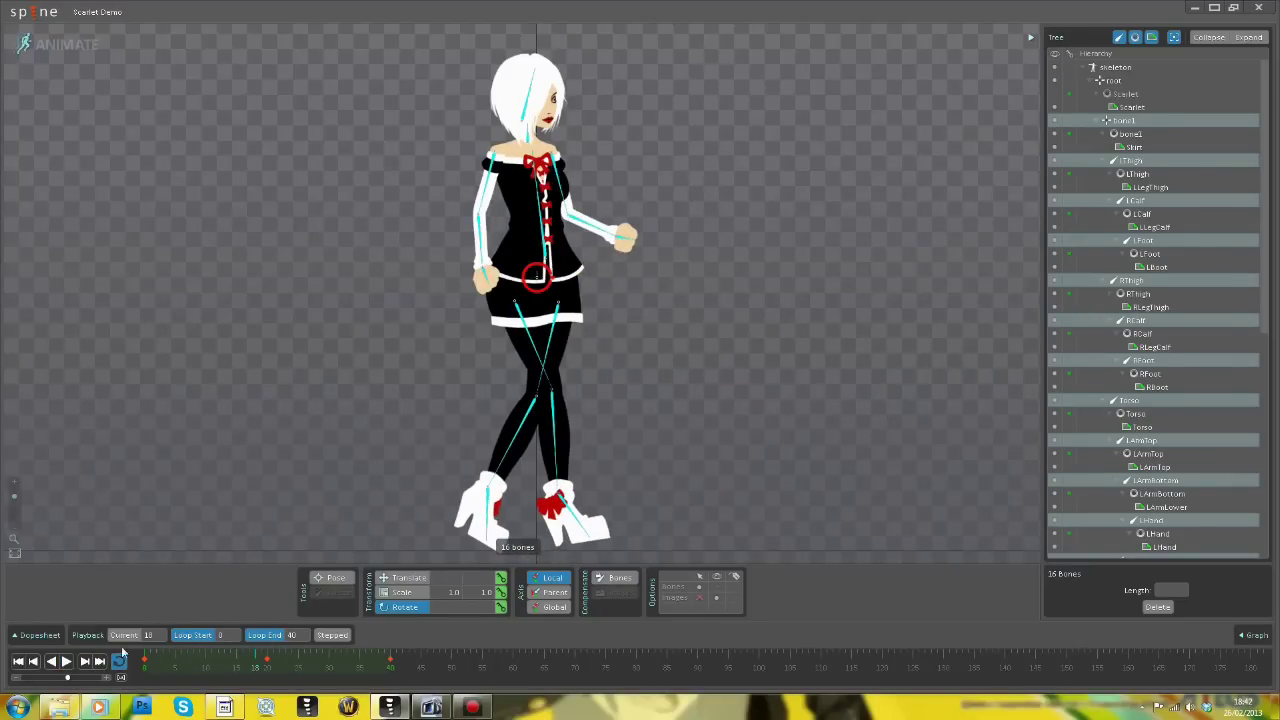
left_click(67, 662)
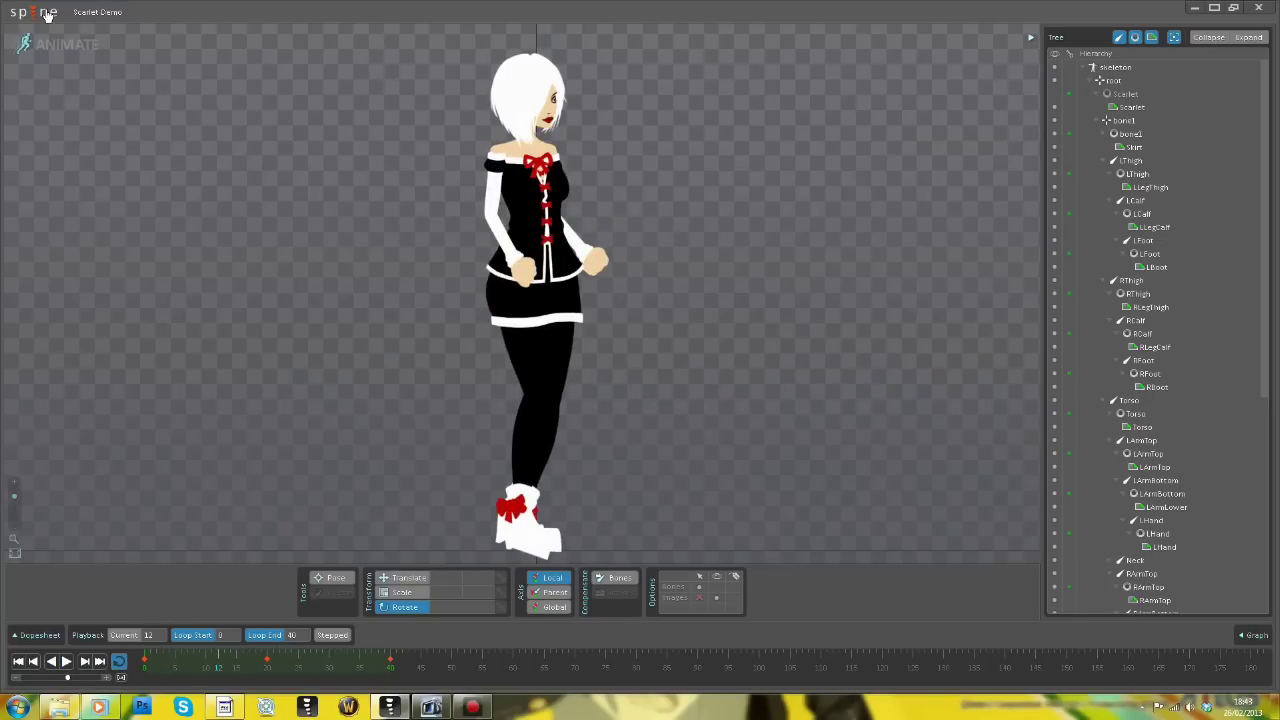
Switch to Setup mode to check the RArmTop bone in the rest pose, and return to Animate mode
left_click(58, 44)
left_click(497, 160)
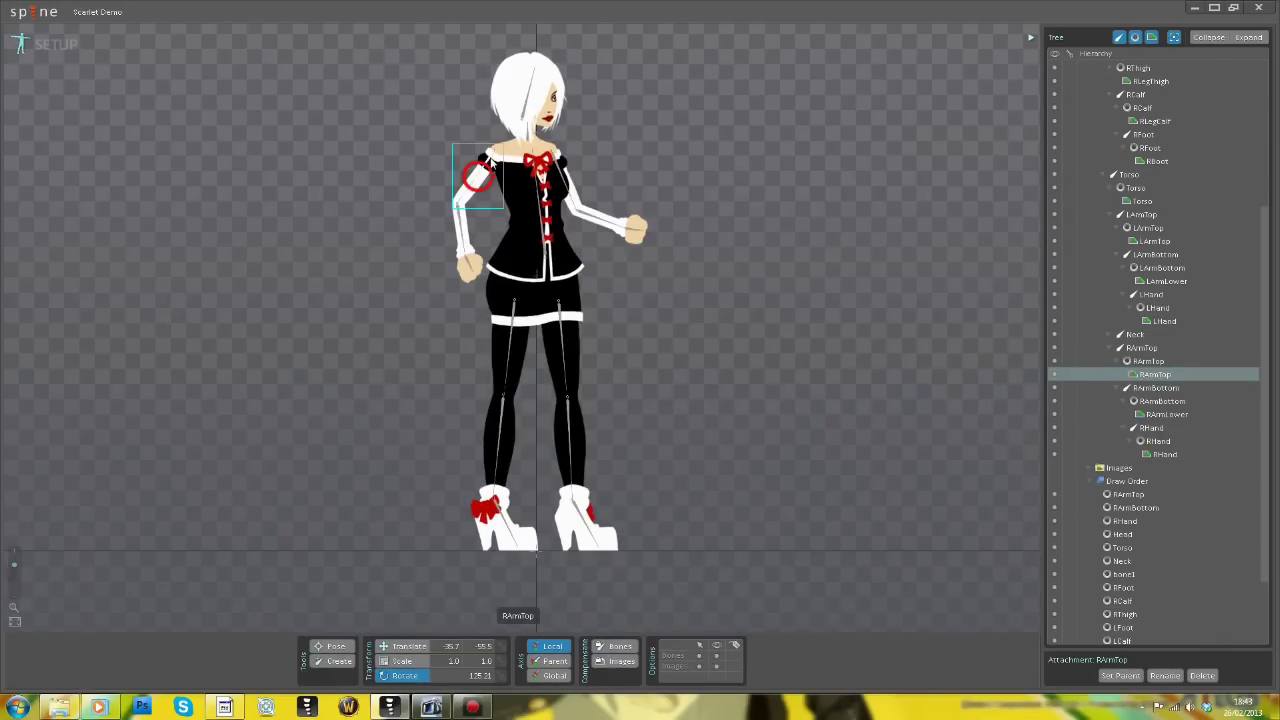
left_click(487, 162)
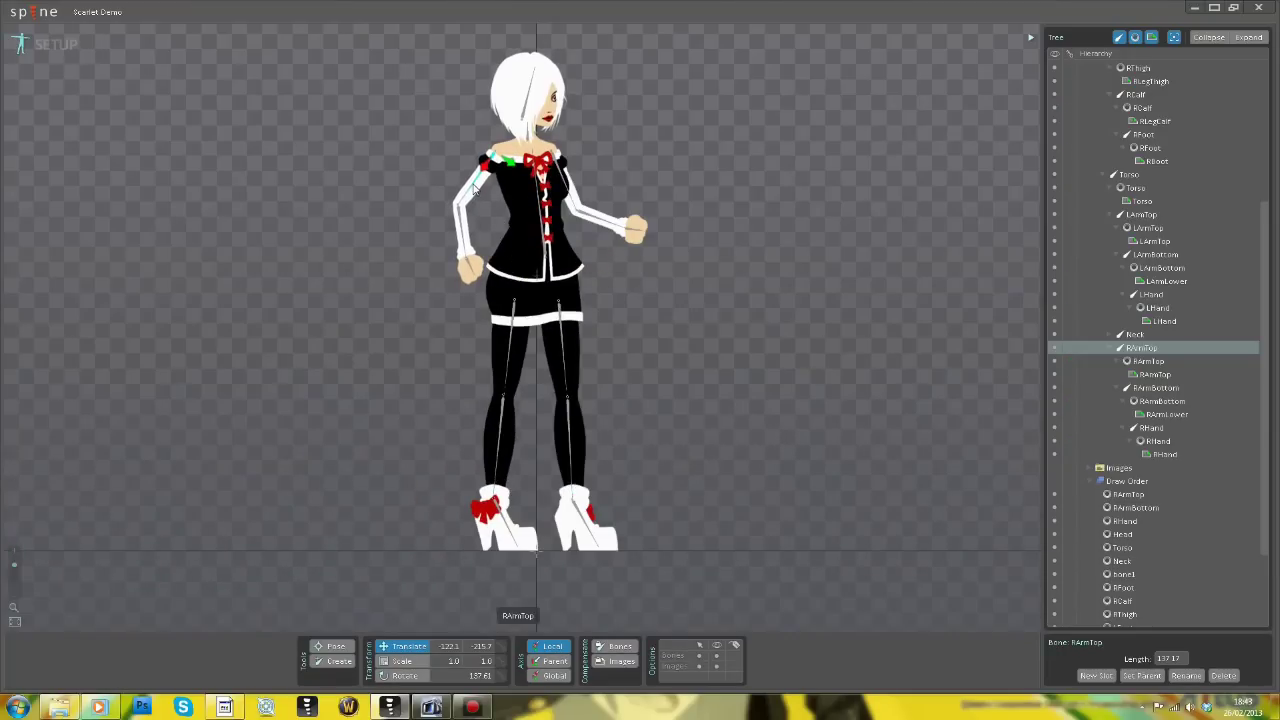
left_click(52, 44)
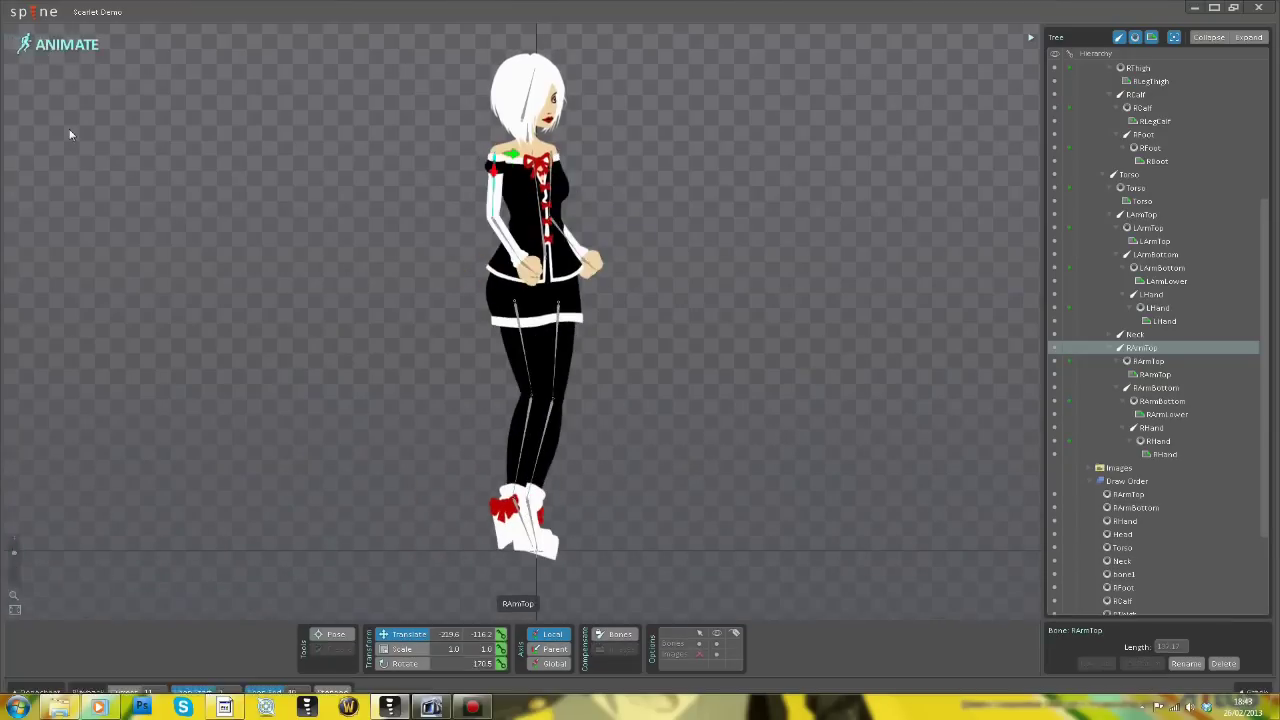
Clear the bone selection, play the looping walk animation to review it, and stop playback
left_click(66, 662)
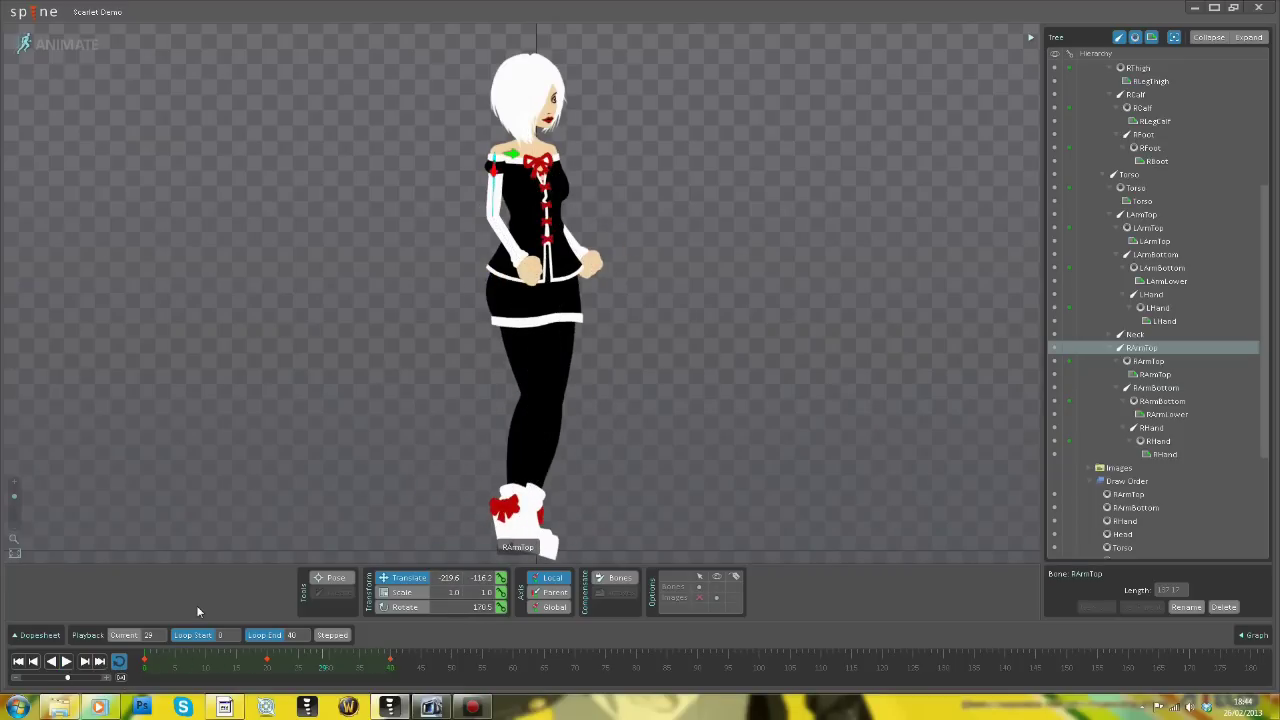
key("Escape")
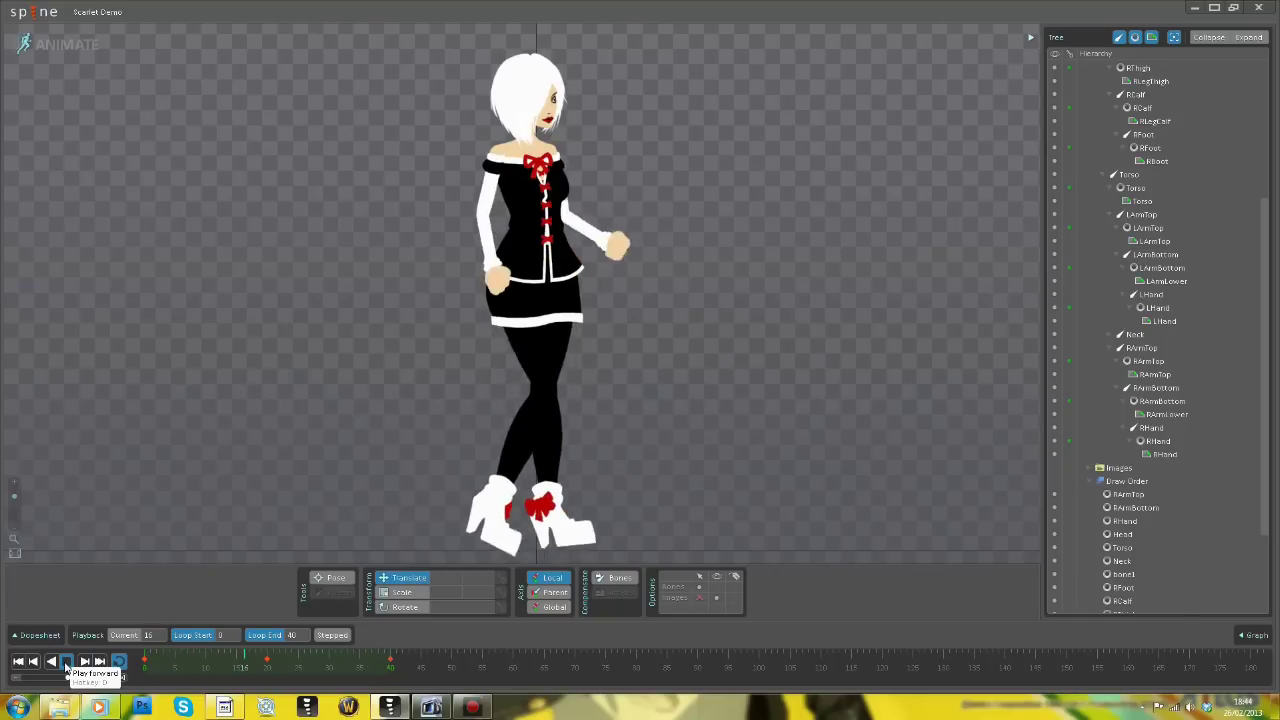
left_click(66, 662)
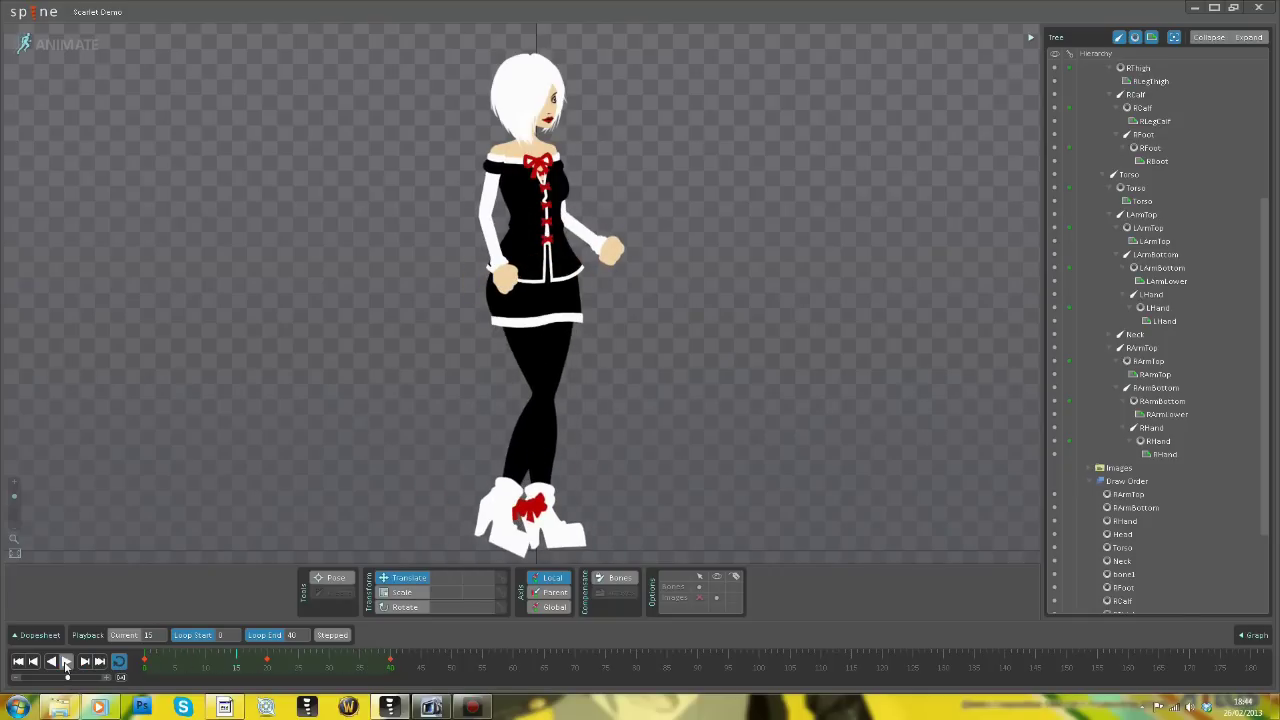